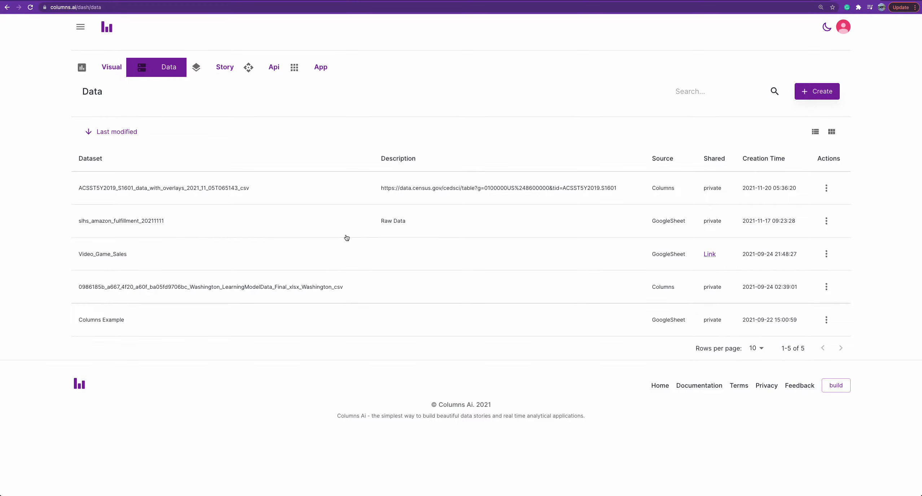
Preview the sample rows of the slhs_amazon_fulfillment_20211111 dataset across all of its columns.
click(602, 221)
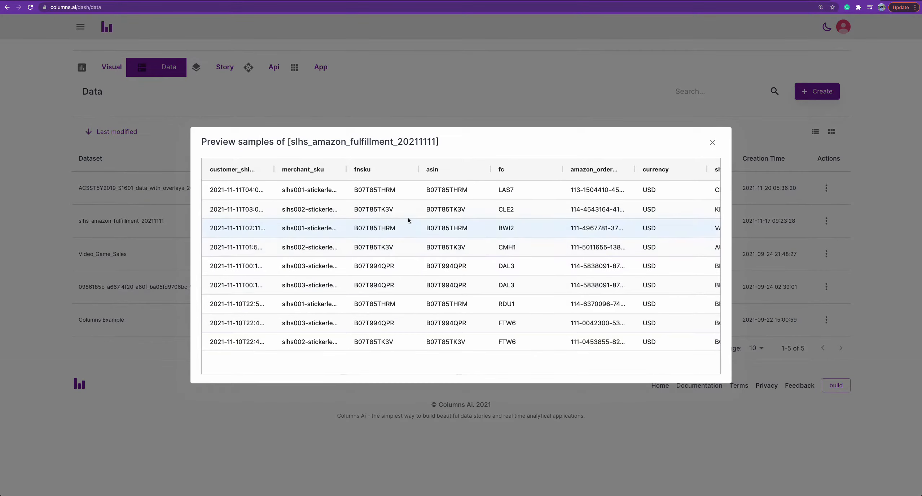
scroll(454, 224, right, 5)
scroll(461, 216, left, 5)
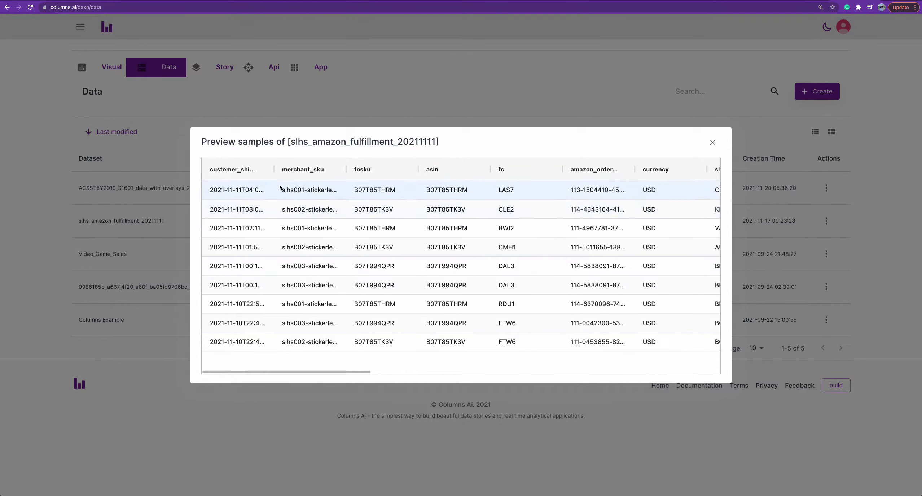
scroll(387, 207, right, 20)
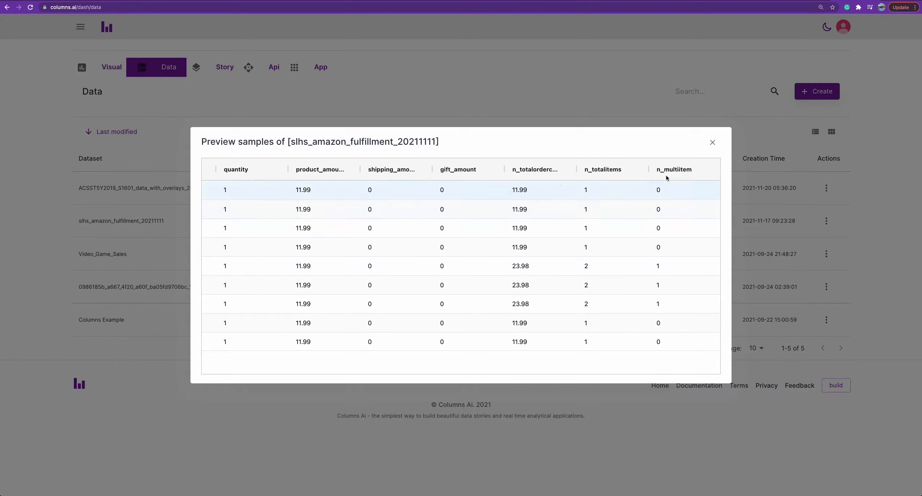
click(714, 143)
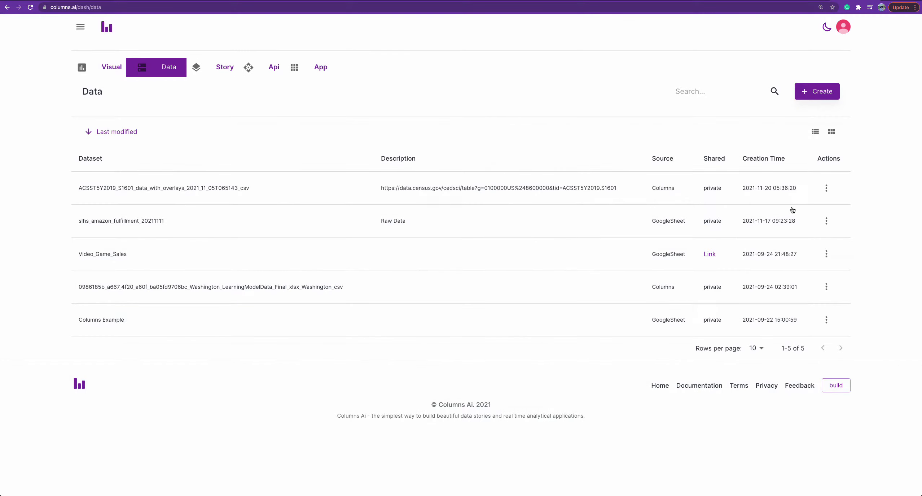
Create a visual from the slhs_amazon_fulfillment_20211111 dataset and expand its console to select the whole generated query.
click(826, 221)
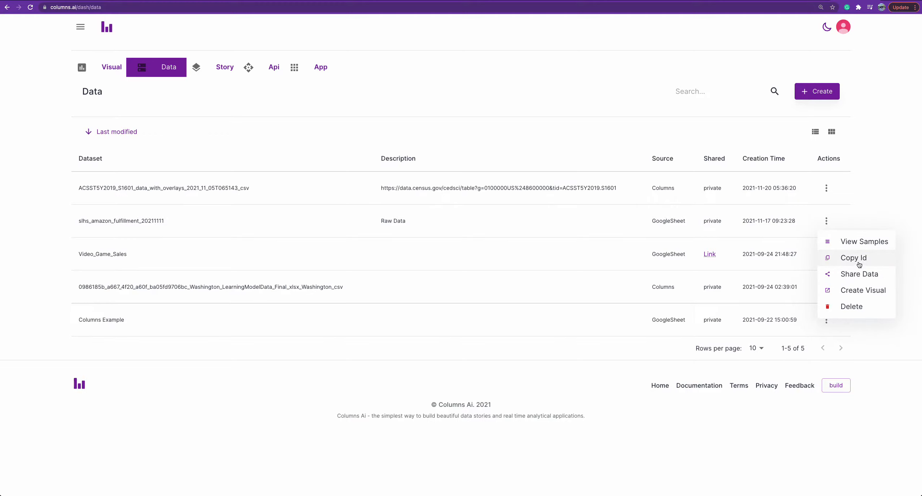
click(857, 294)
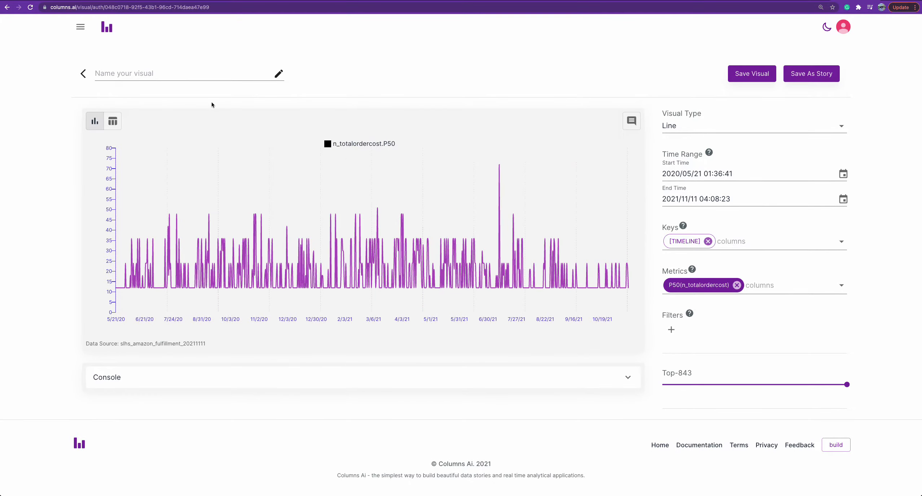
click(290, 385)
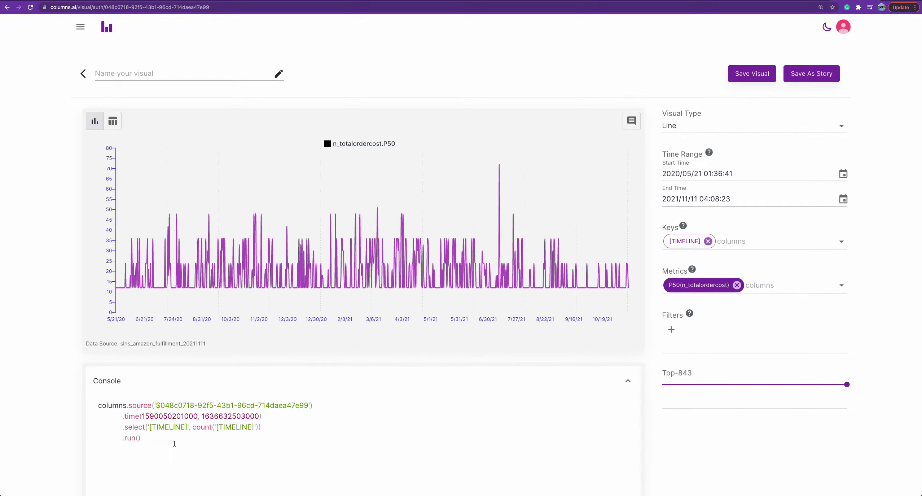
click(161, 448)
key(ctrl+a)
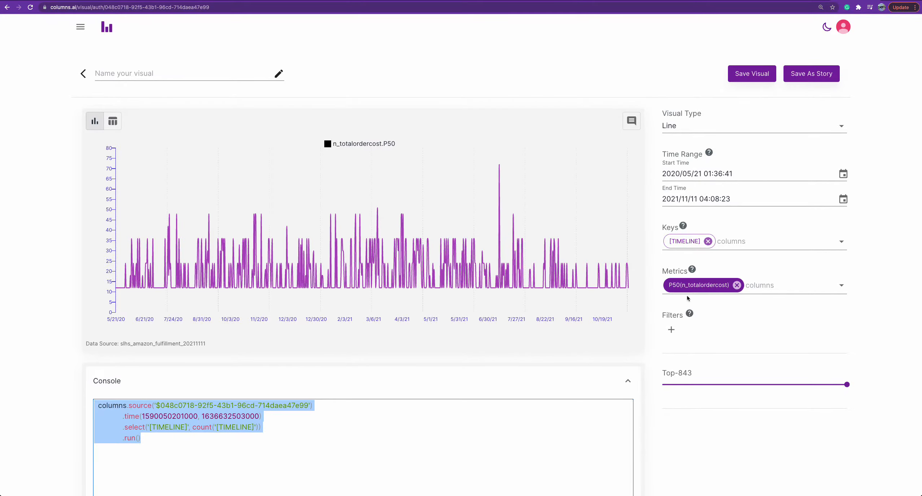
Look through the metrics available for the visual, then reselect the whole query in the console.
click(758, 289)
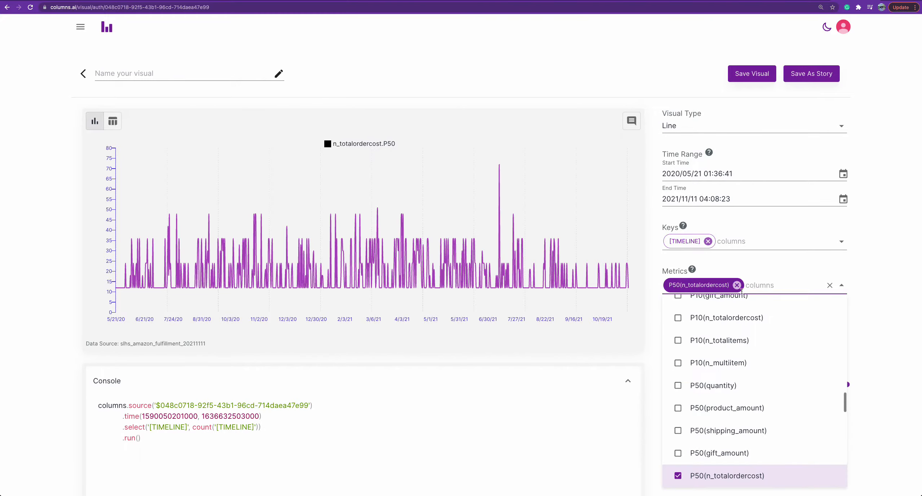
scroll(695, 432, up, 4)
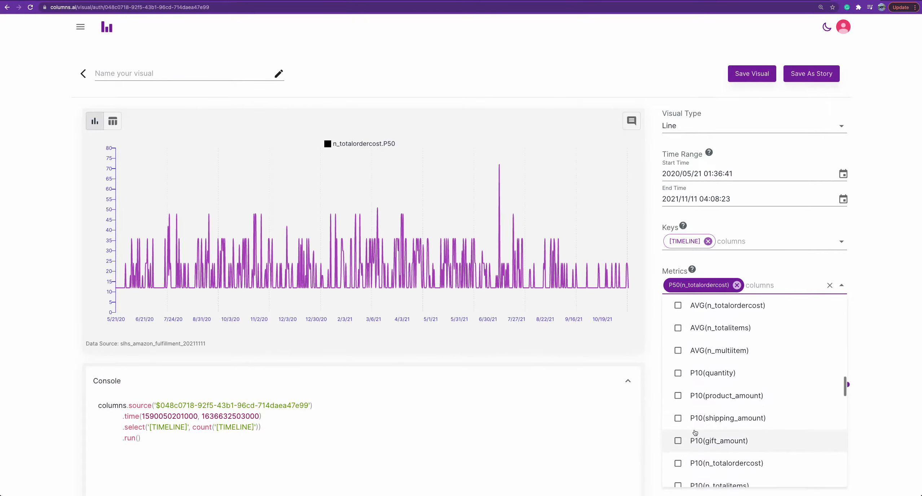
scroll(696, 390, up, 2)
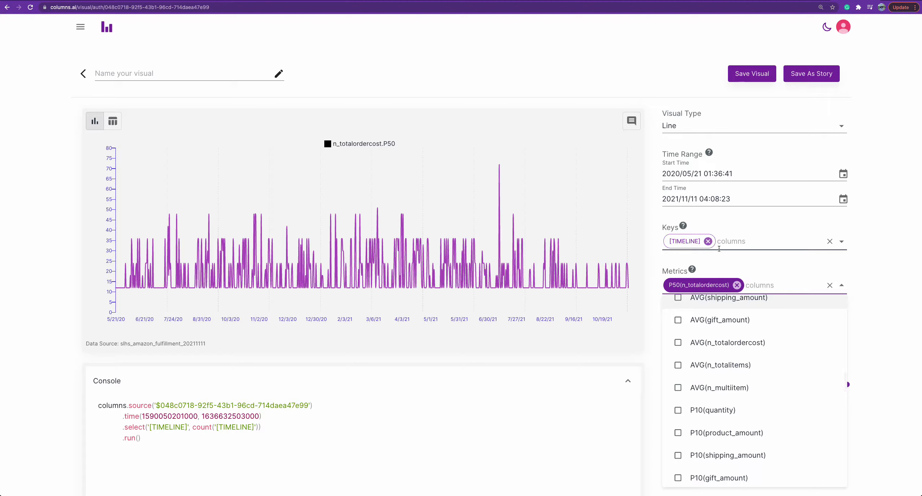
scroll(704, 360, down, 3)
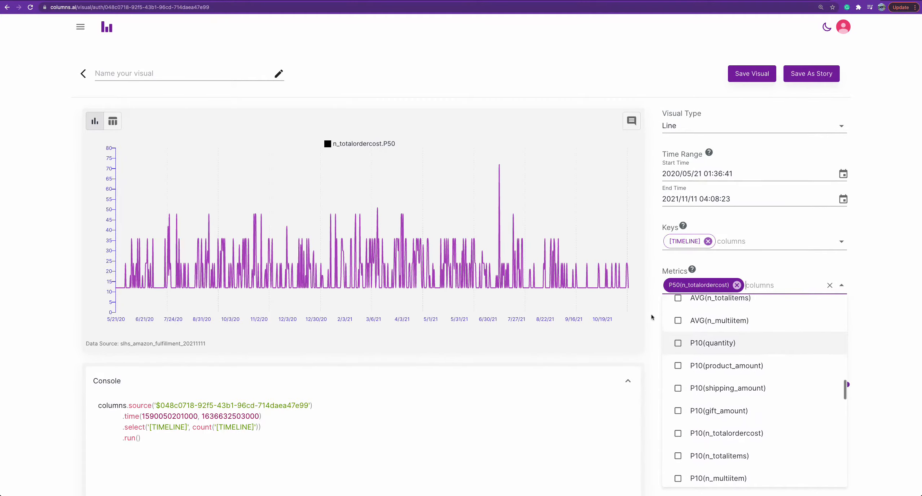
click(867, 273)
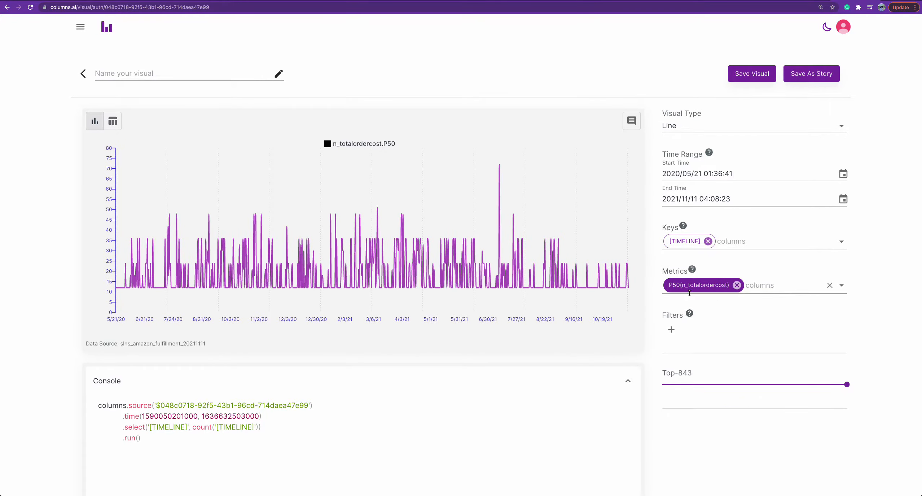
click(174, 451)
key(ctrl+a)
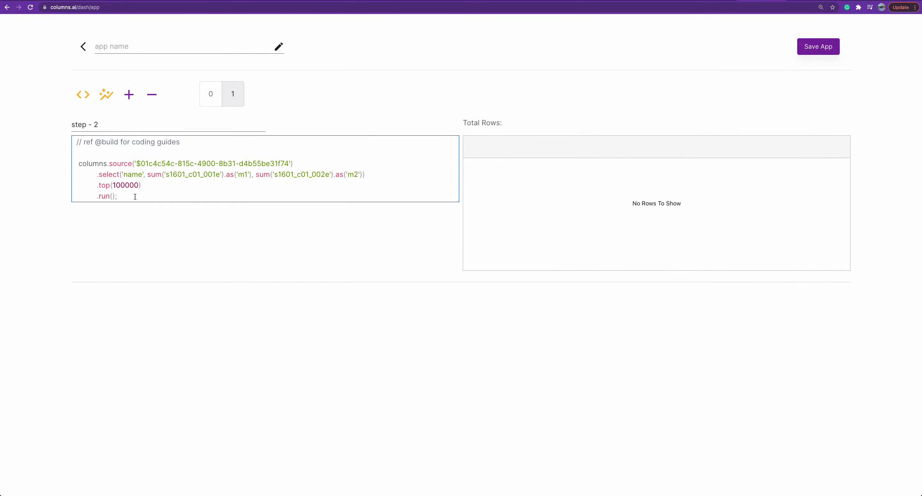
Examine the source ID and the summed columns in the app's second-step query.
double_click(224, 163)
double_click(243, 175)
double_click(353, 174)
Rename the app's second step as "consenus data sum on m1 and m2".
click(109, 126)
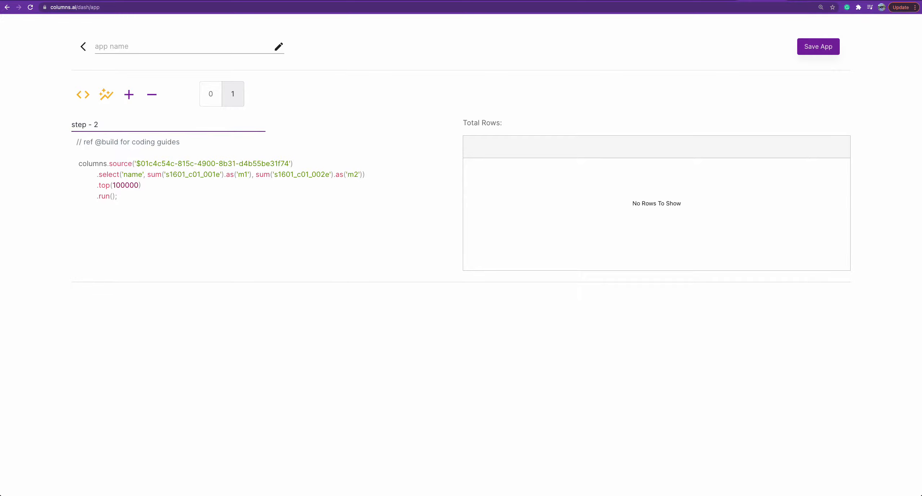
key(BackSpace)
key(BackSpace)
key(BackSpace)
key(BackSpace)
key(BackSpace)
key(BackSpace)
key(BackSpace)
key(BackSpace)
text(conc)
text(census dat)
key(Right)
key(BackSpace)
key(BackSpace)
key(BackSpace)
key(Right)
text(en)
key(Right)
text(sum on m1 and m)
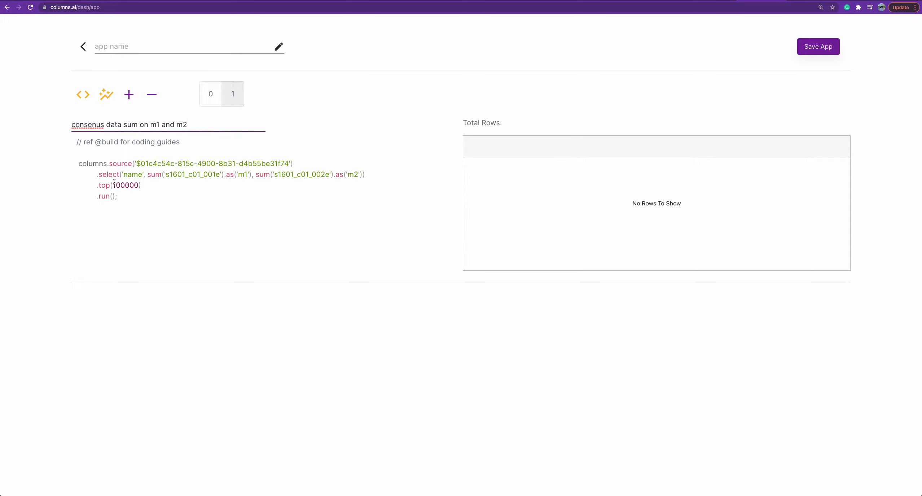
text(2)
Run the second step's census query and add a new step at the end of the app.
click(85, 97)
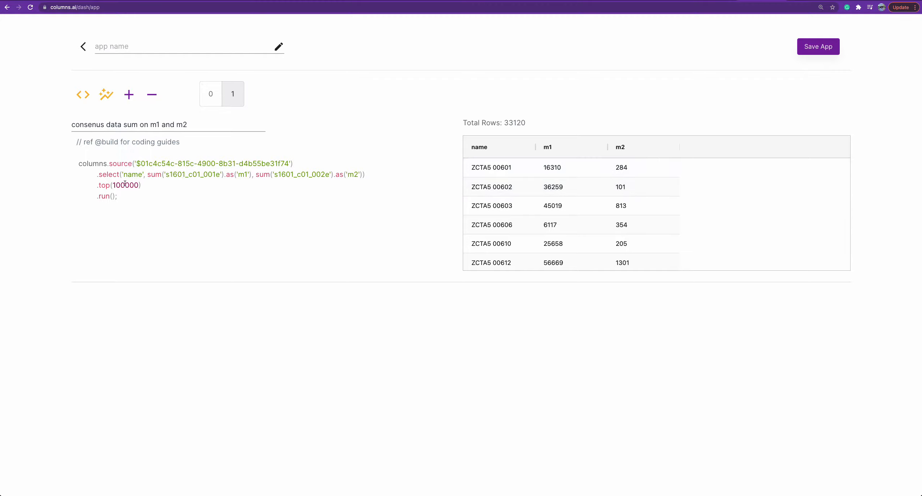
drag(123, 176, 251, 175)
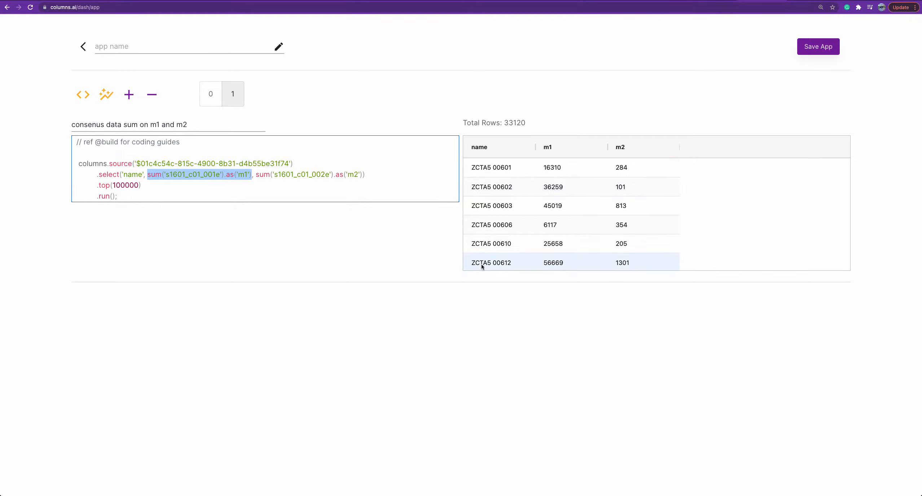
click(161, 192)
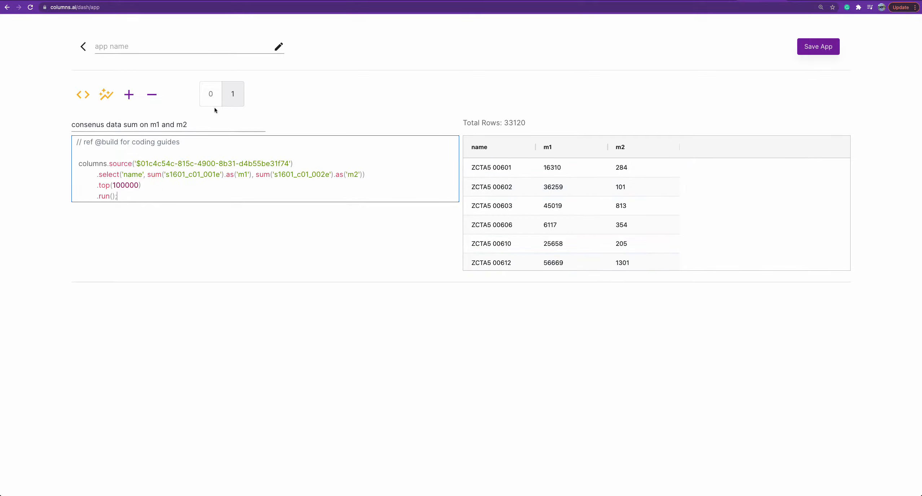
click(128, 97)
click(257, 96)
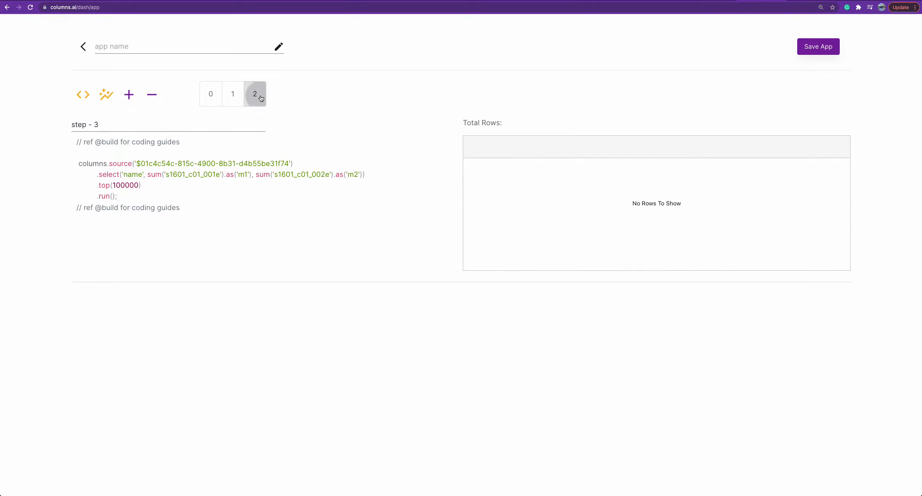
Compare the first step's sales by n_zip5 with the second step's m1 and m2 by name, ending on the empty third step.
click(235, 99)
click(208, 101)
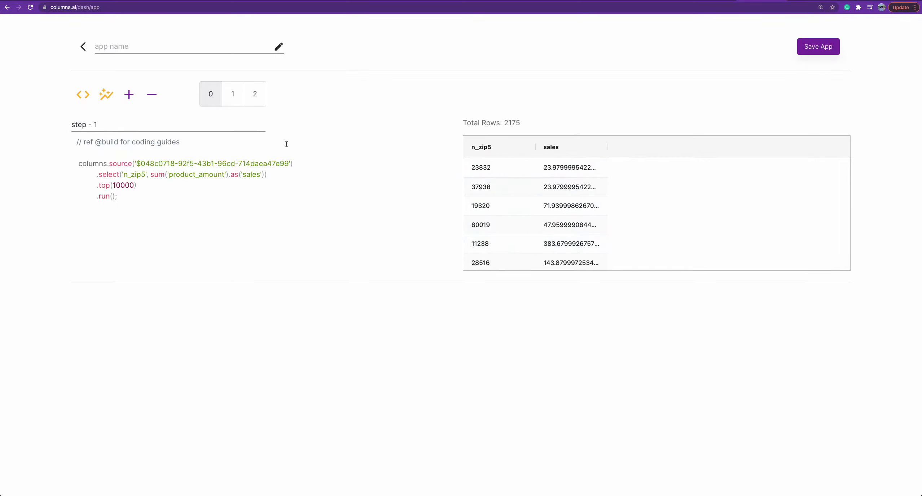
click(240, 105)
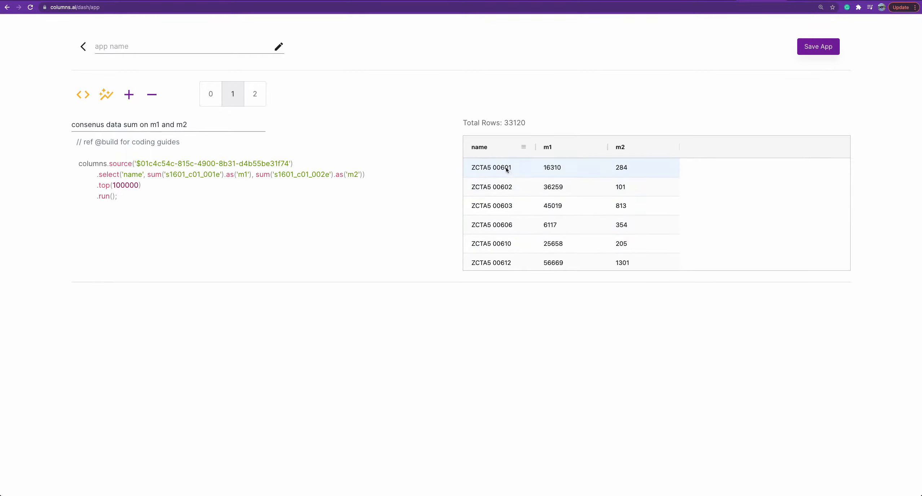
click(255, 101)
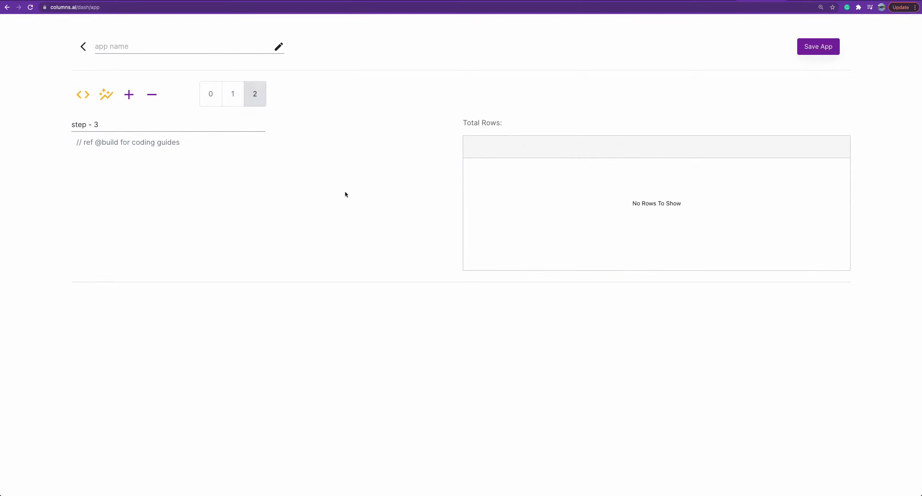
click(213, 98)
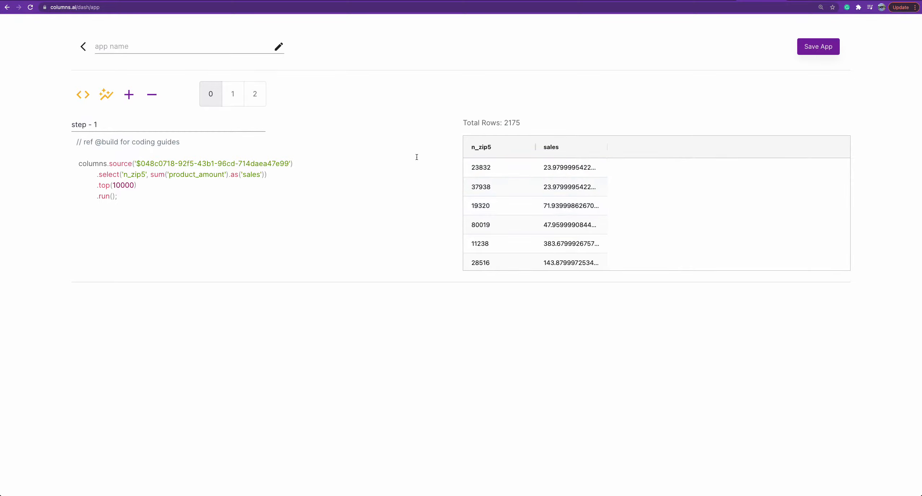
click(232, 95)
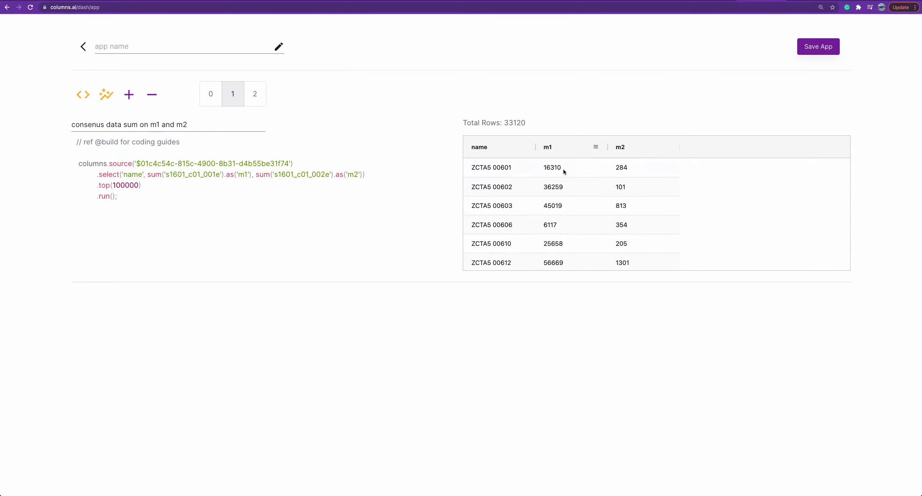
click(256, 95)
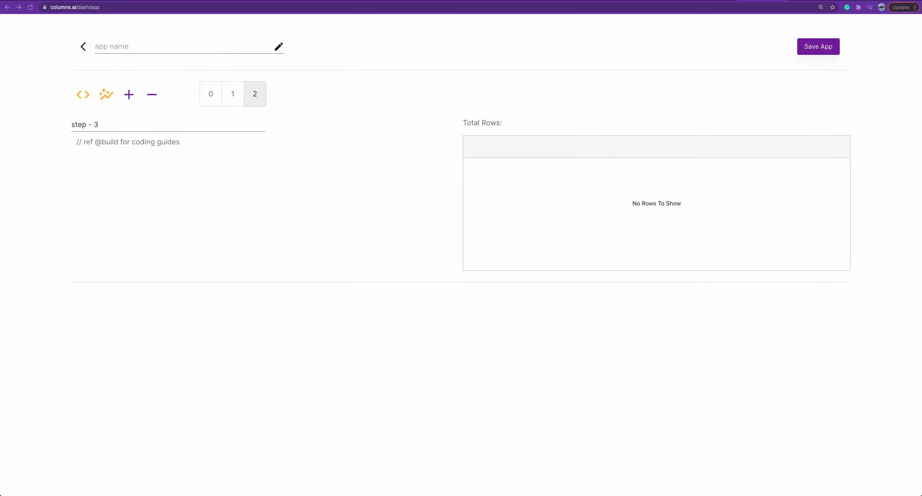
Paste a script into the third step that multiplies m1 and m2 by each zip's sales and returns the weighted data keyed by zip.
click(223, 153)
key(super+v)
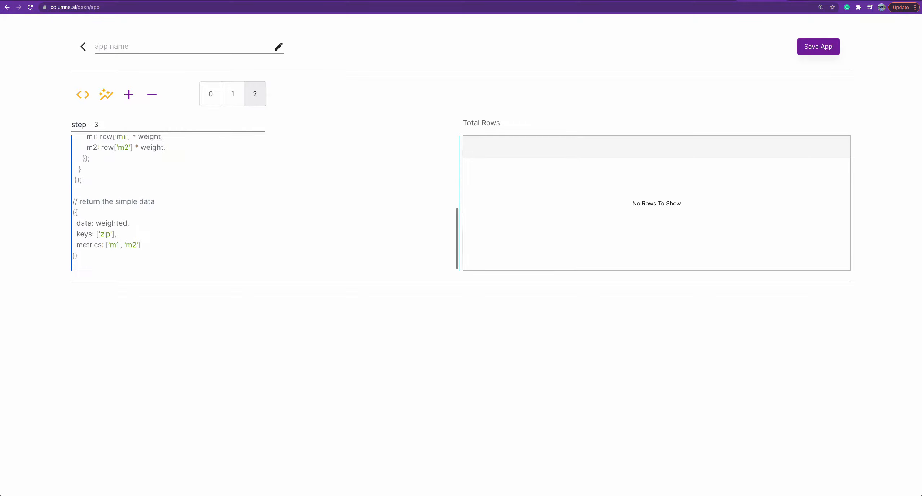
scroll(152, 152, up, 10)
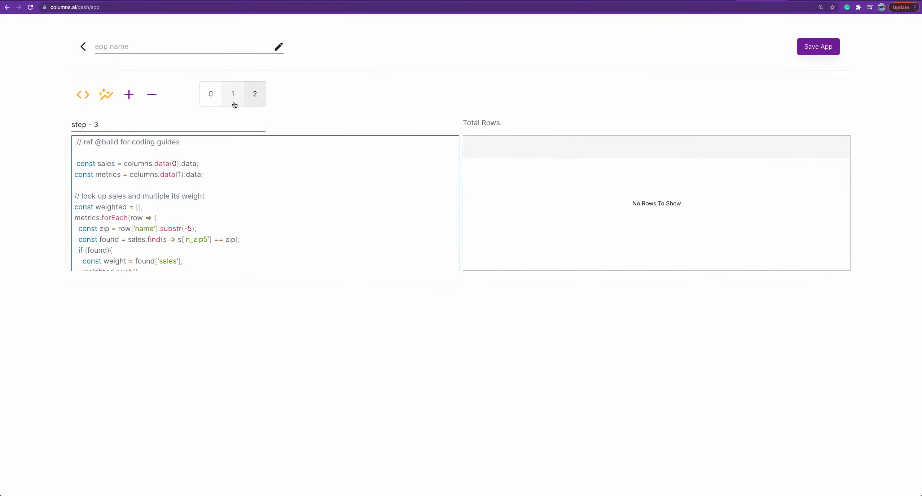
Check the script's columns.data(0) and columns.data(1) references against the first and second steps.
double_click(162, 164)
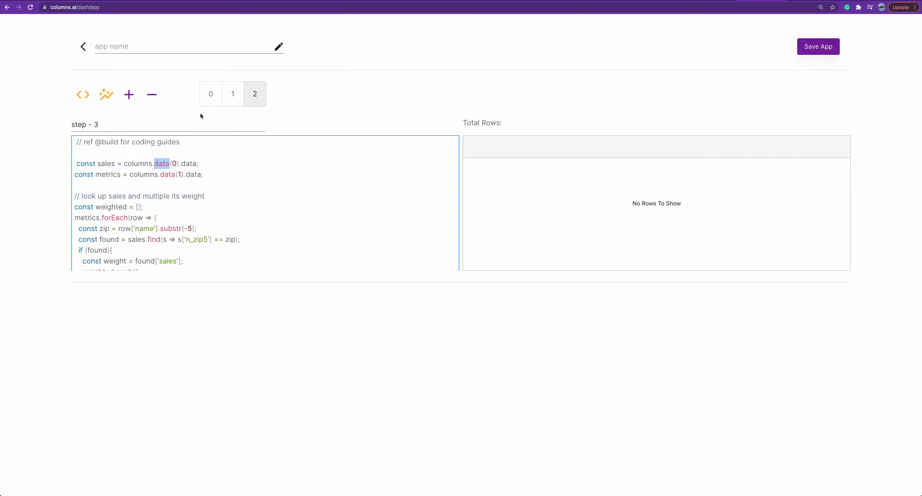
click(209, 94)
click(255, 95)
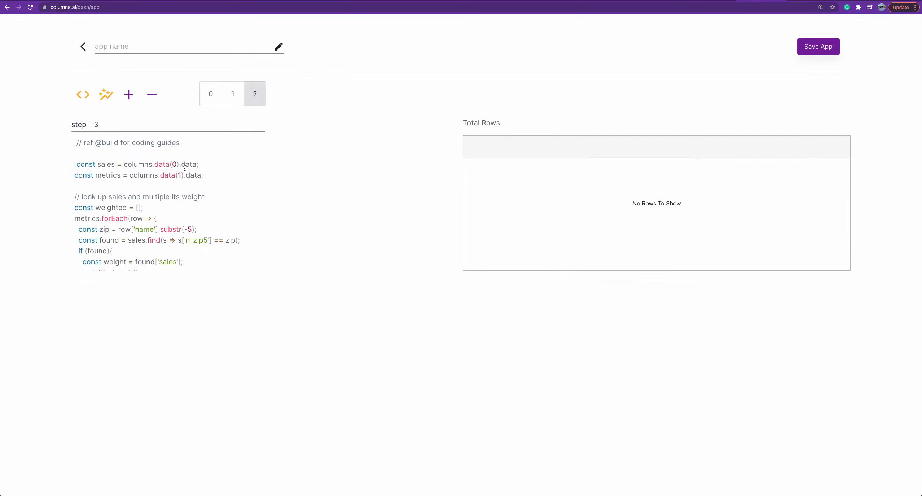
double_click(167, 175)
click(232, 105)
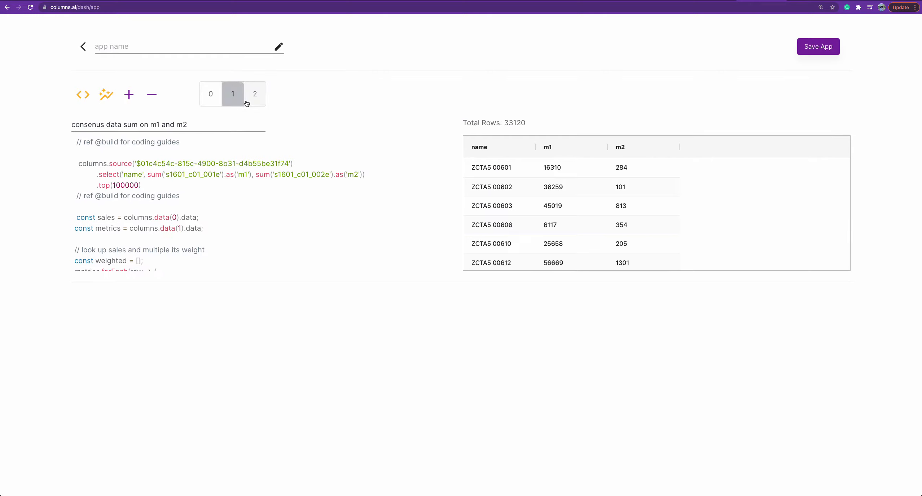
click(262, 95)
Review the script's sales lookup loop, the weighted m1 and m2 calculations and the returned data object.
scroll(158, 202, down, 1)
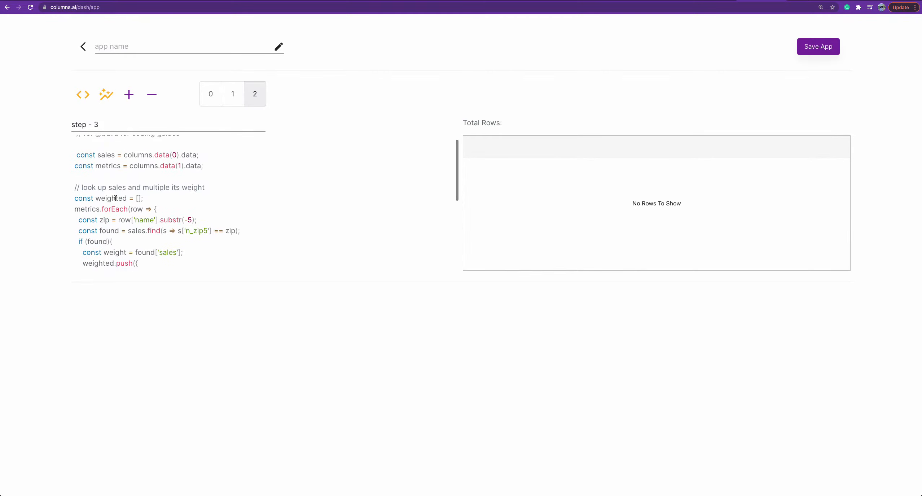
drag(76, 199, 186, 249)
scroll(185, 249, down, 2)
scroll(186, 250, down, 1)
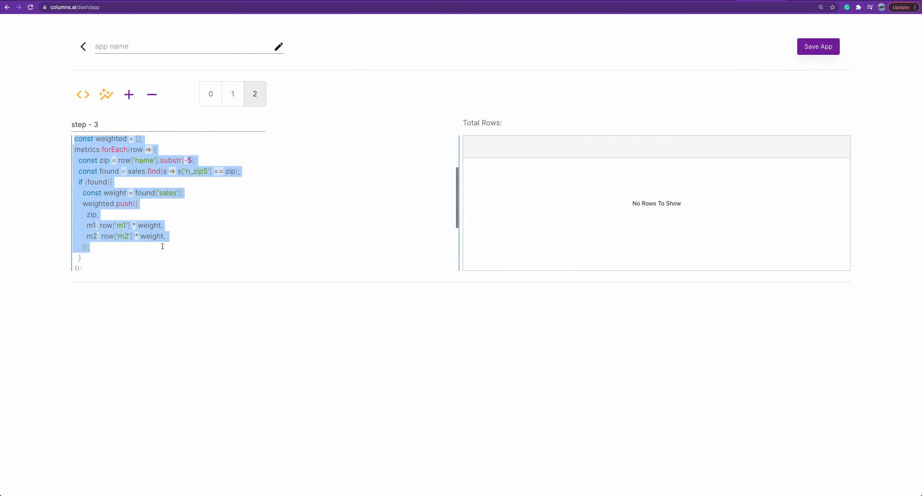
double_click(114, 194)
drag(186, 238, 22, 227)
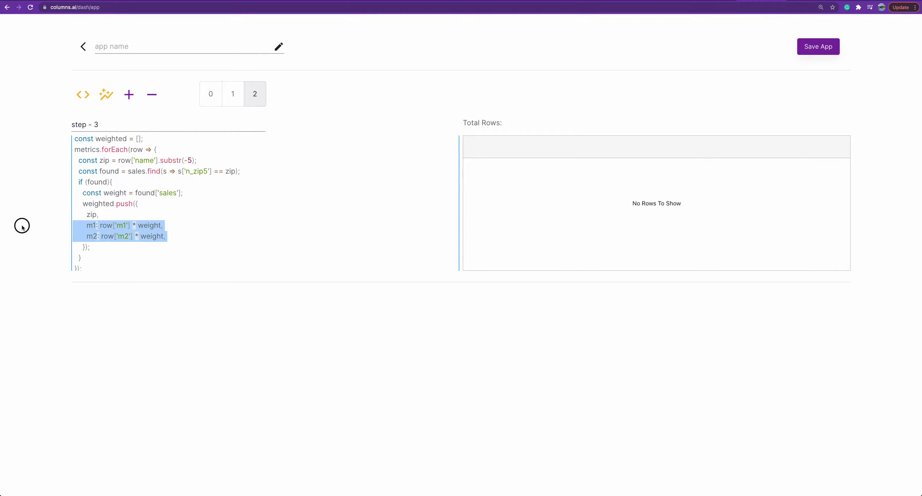
scroll(131, 235, down, 5)
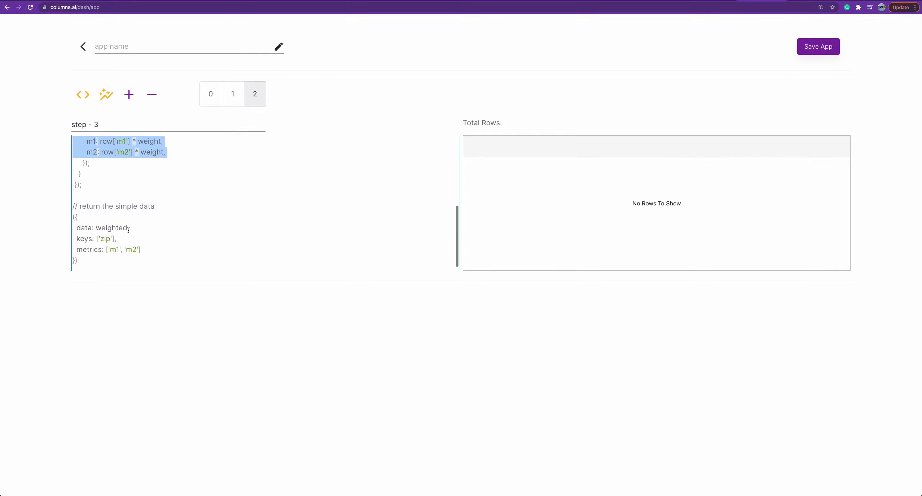
Check the data, keys and metrics fields in the object returned by the third step's script.
drag(96, 255, 62, 214)
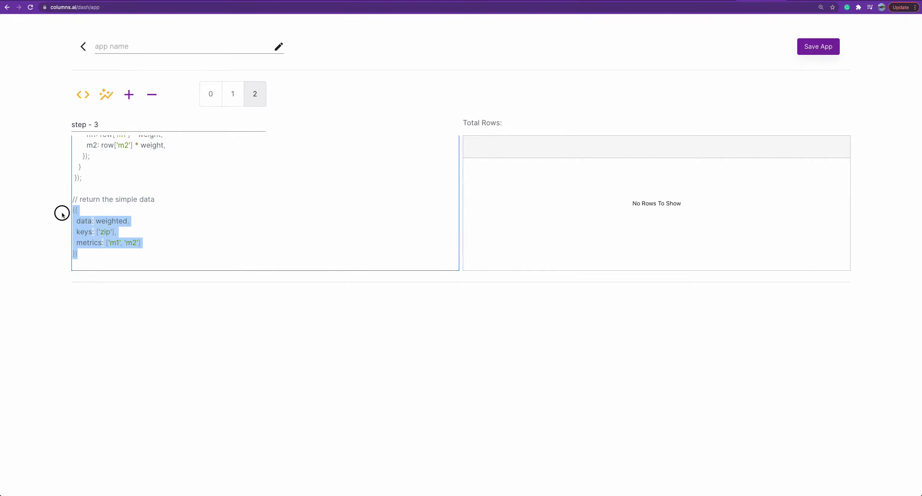
click(152, 243)
drag(185, 245, 76, 255)
double_click(85, 222)
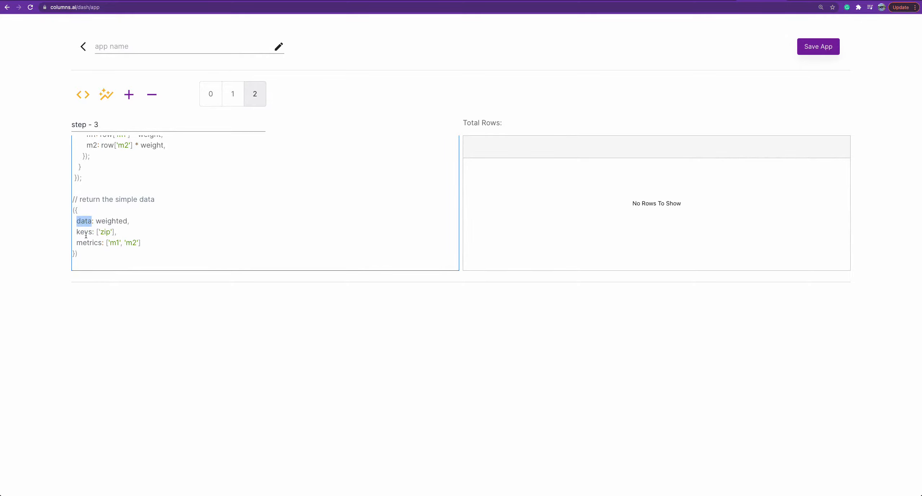
double_click(85, 232)
double_click(88, 242)
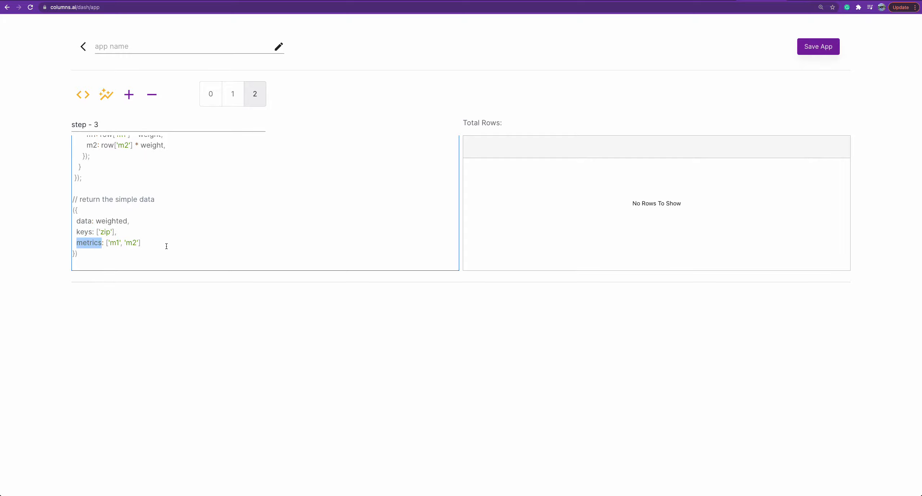
Run the third step's script and compare its total row count with those of the second and first steps.
click(137, 260)
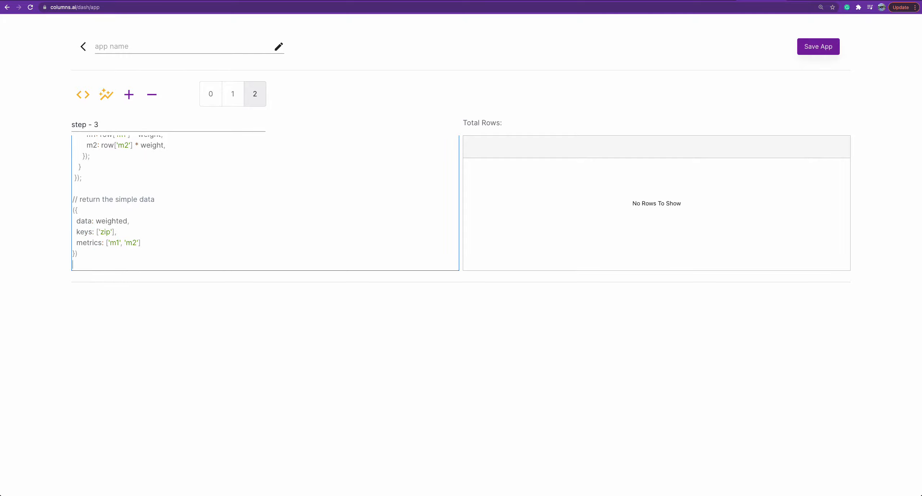
click(90, 100)
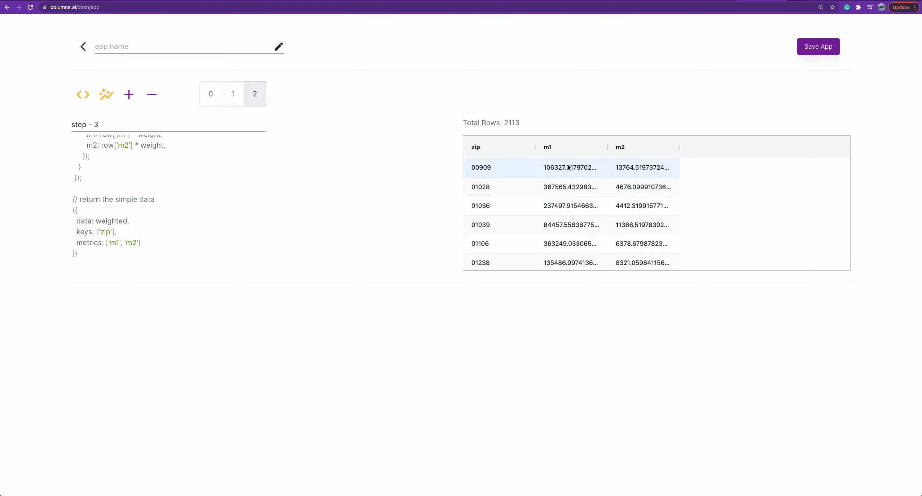
double_click(510, 123)
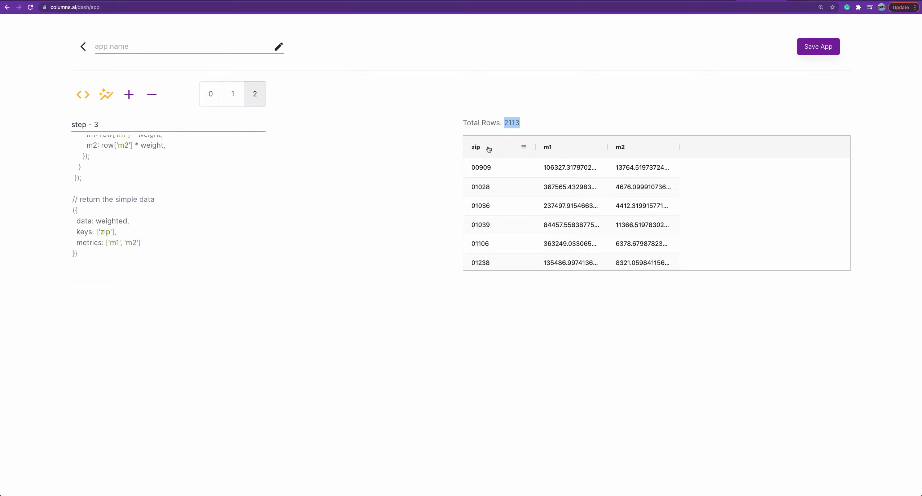
click(238, 100)
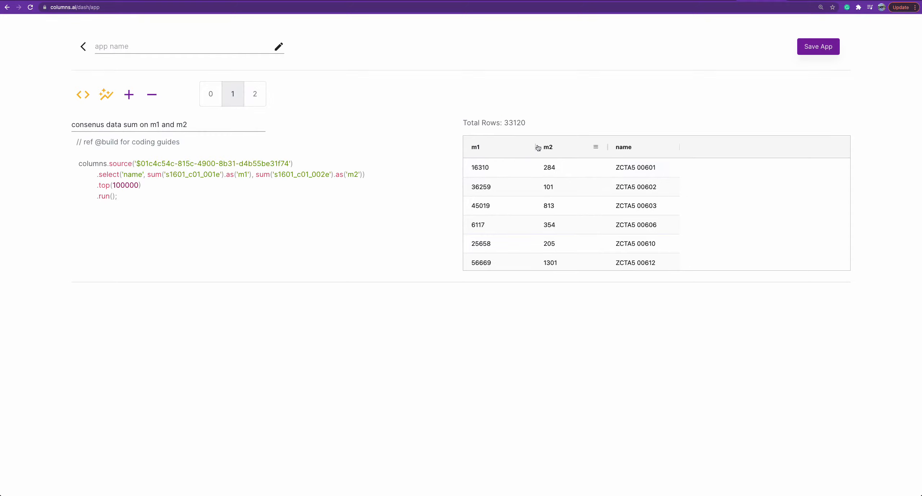
double_click(506, 123)
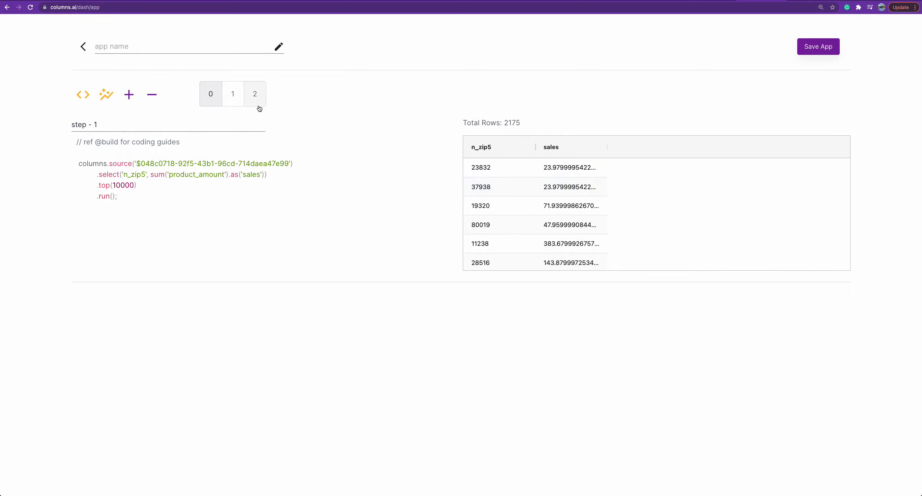
click(253, 97)
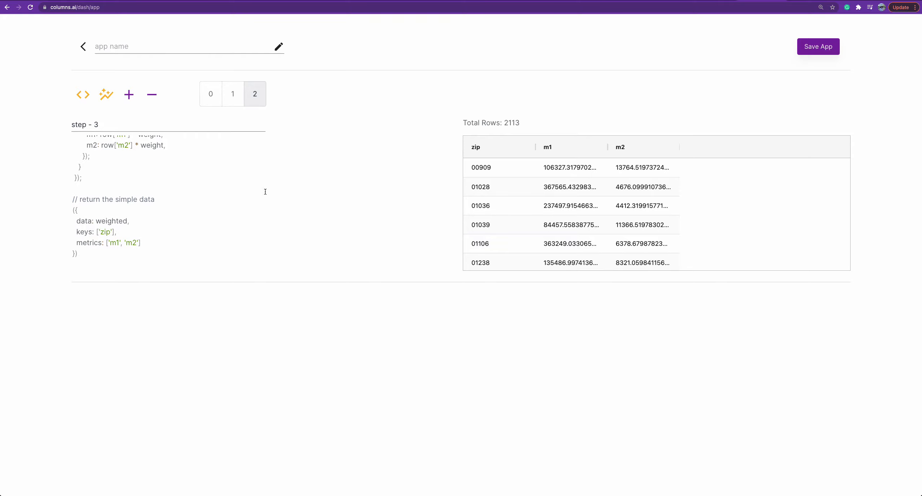
click(193, 206)
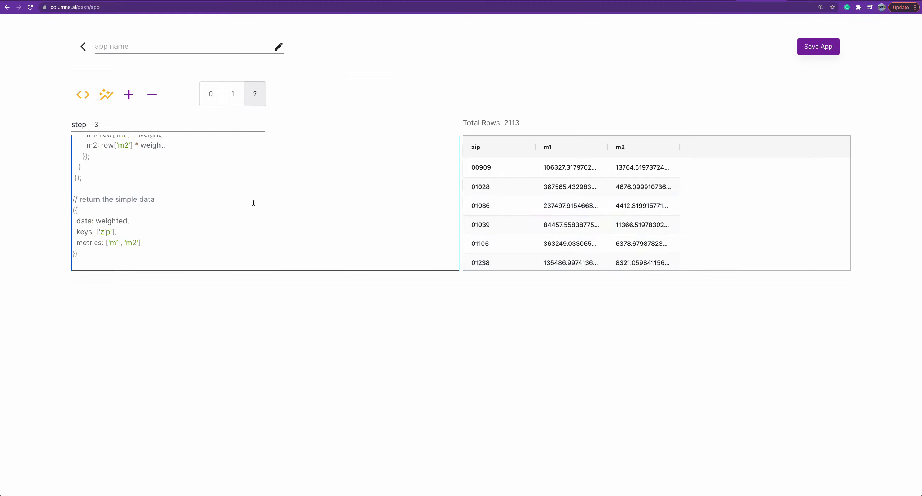
scroll(187, 162, up, 2)
scroll(187, 162, up, 2)
Graph the first step's sales by n_zip5 and the third step's weighted m1 and m2 as column chart cards.
click(212, 95)
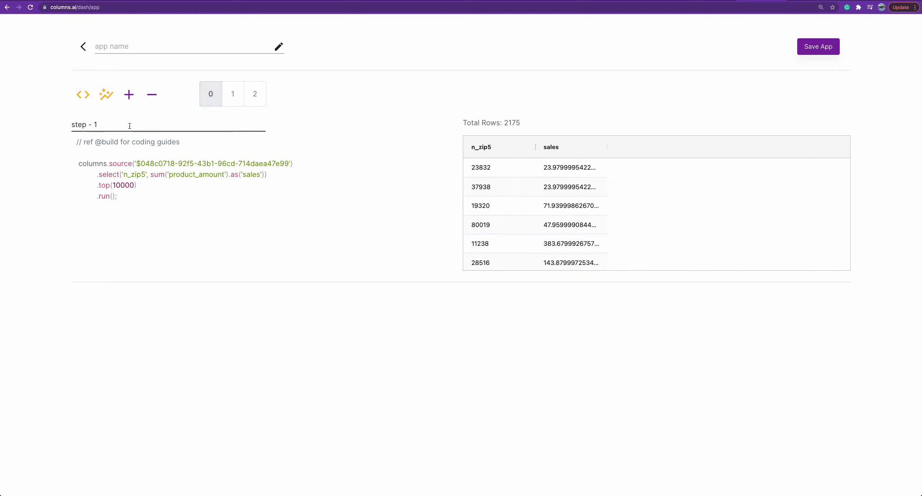
click(107, 95)
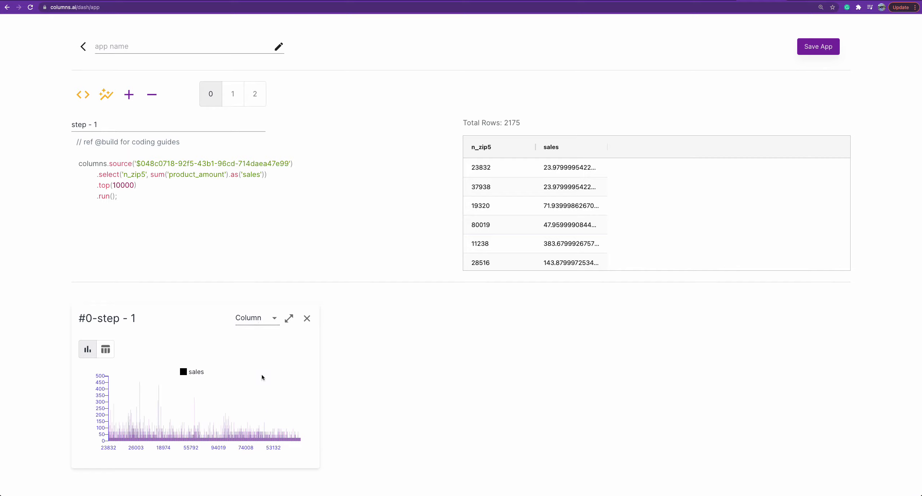
click(264, 322)
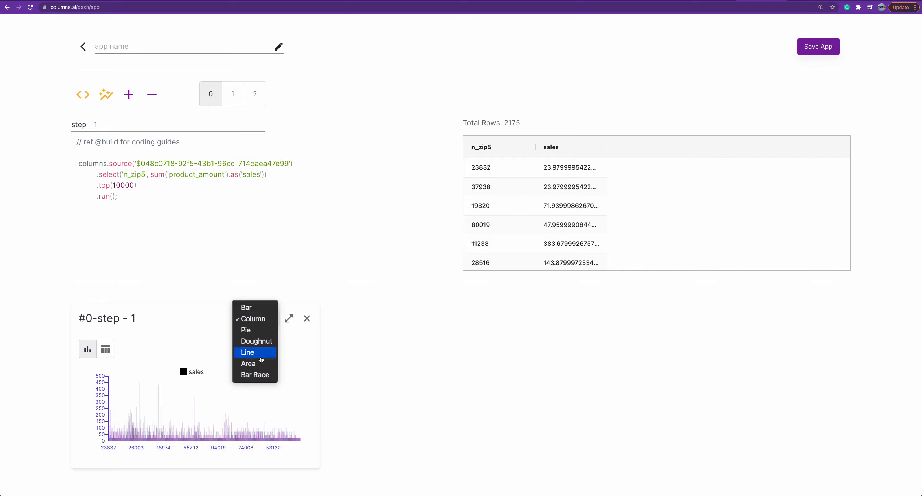
click(383, 349)
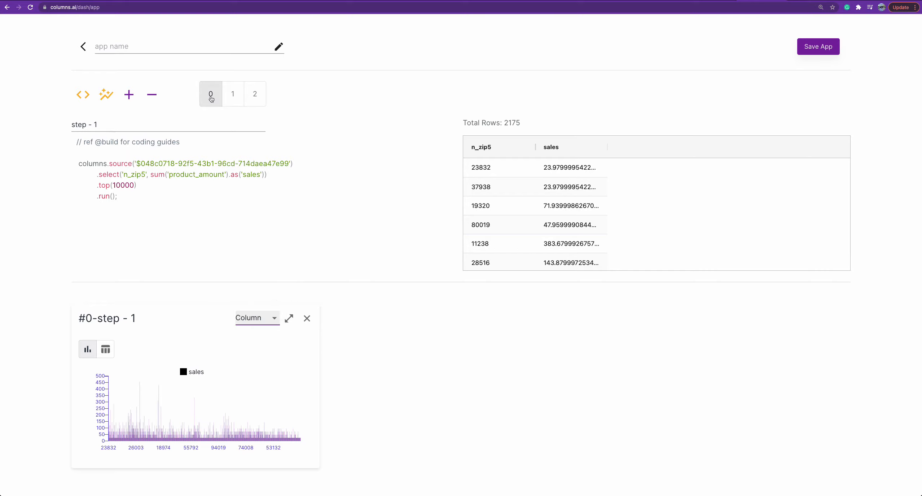
click(256, 97)
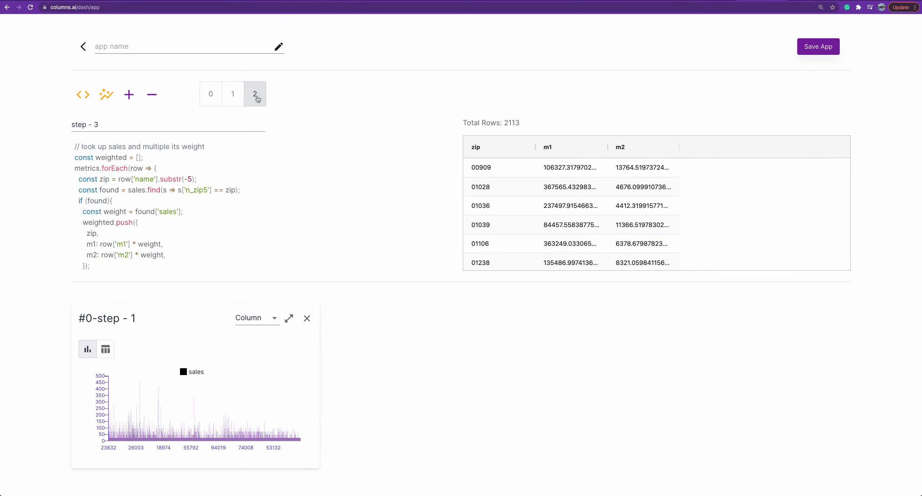
click(106, 95)
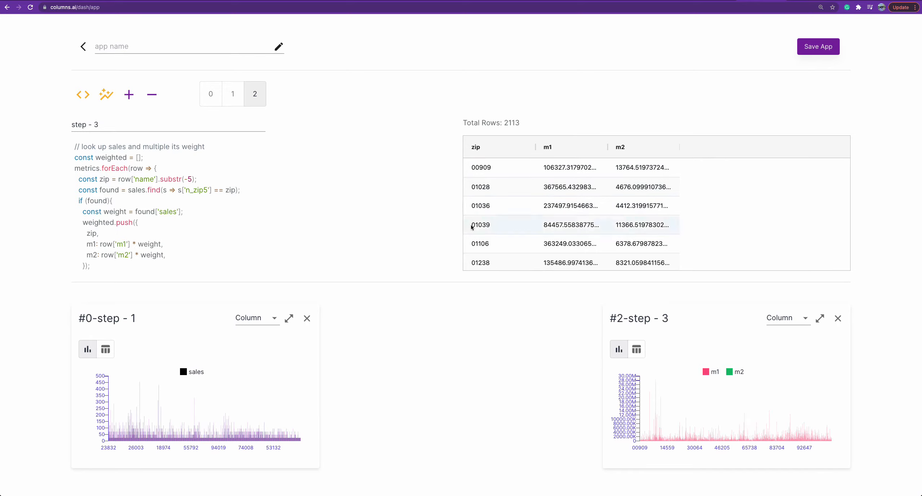
Add a fourth step and paste a script that sums the weighted m1 and m2 and returns male_sales and female_sales percentages.
click(134, 99)
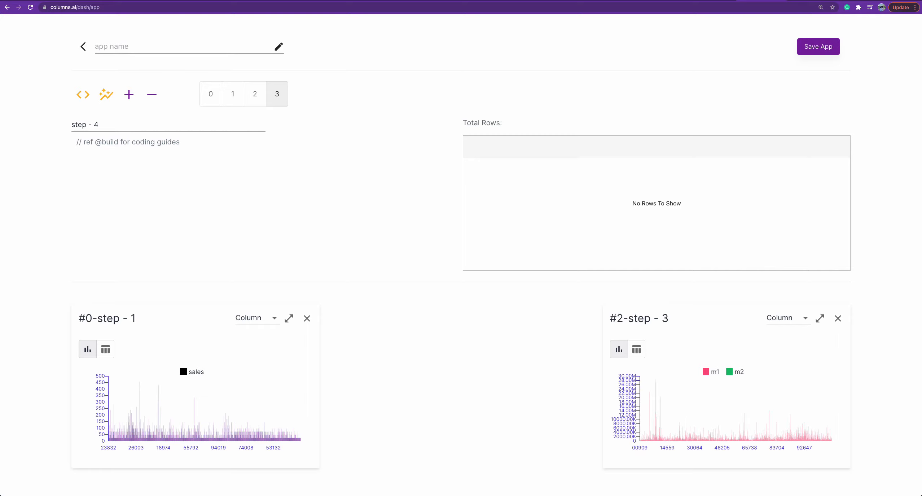
key(super+Tab)
click(216, 157)
click(213, 147)
key(Return)
key(super+v)
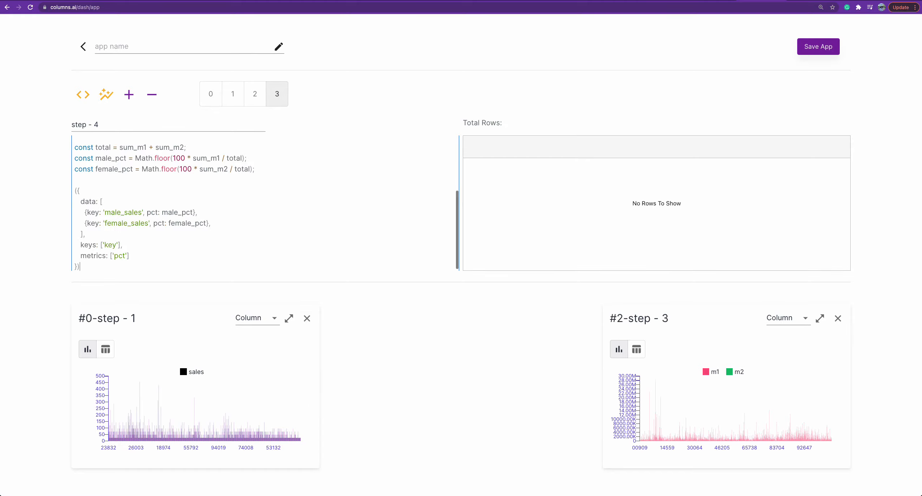
scroll(179, 186, up, 5)
scroll(180, 186, up, 1)
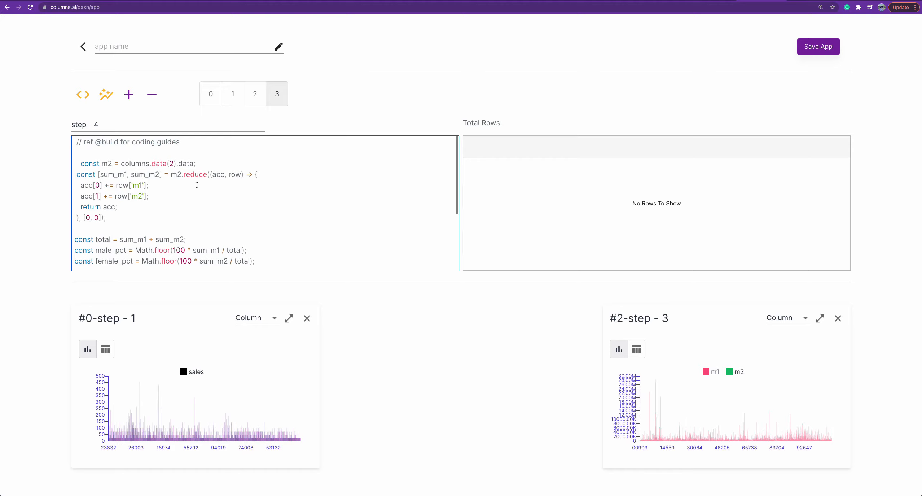
Review the reduce call in the fourth step's script that totals m1 and m2 from columns.data(2).
drag(171, 174, 235, 175)
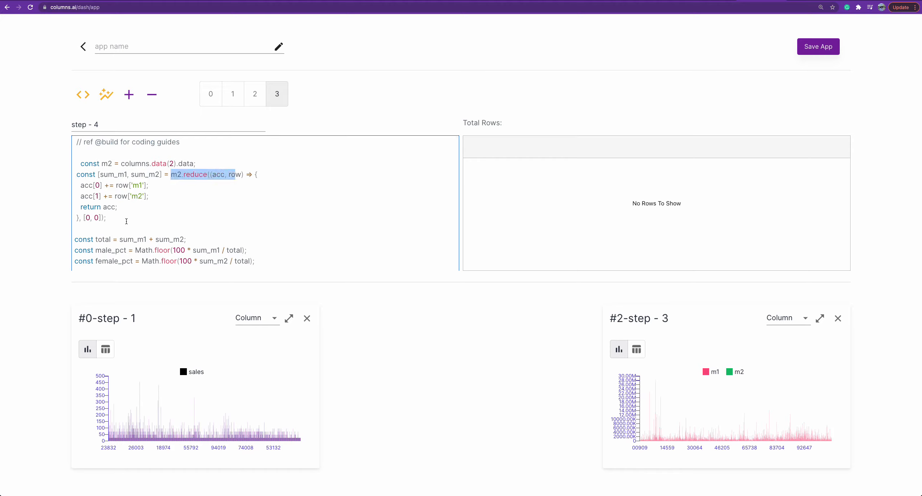
drag(161, 222, 60, 173)
scroll(125, 187, down, 2)
scroll(125, 187, down, 2)
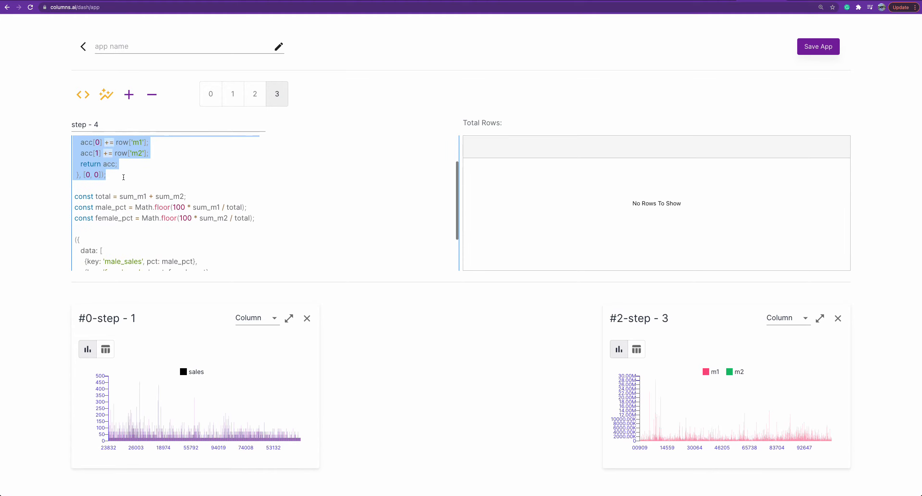
scroll(145, 202, up, 2)
scroll(175, 224, down, 1)
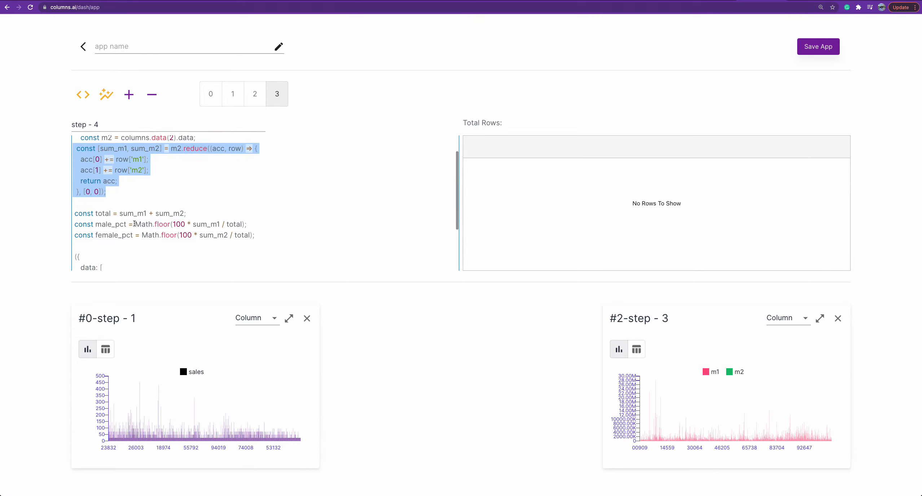
Review the male_pct and female_pct formulas and the male_sales and female_sales keys in the returned data.
drag(279, 235, 55, 214)
scroll(114, 216, down, 3)
double_click(114, 212)
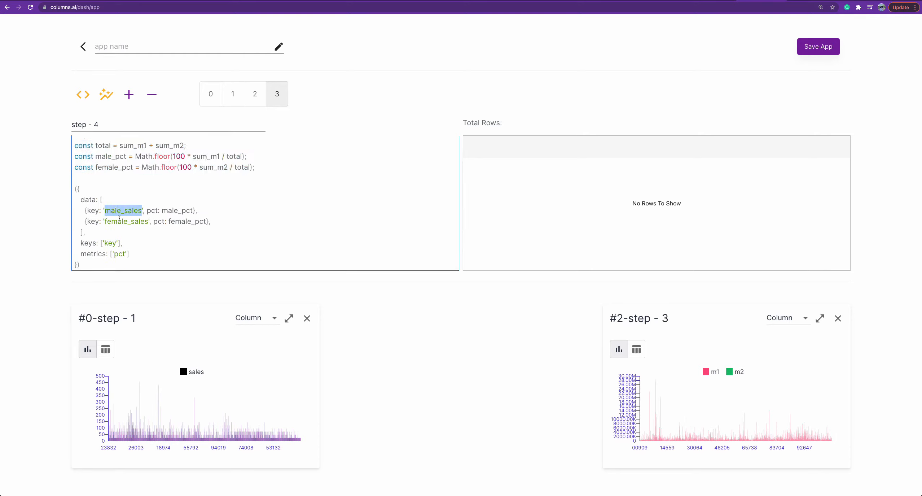
double_click(110, 221)
double_click(119, 213)
Run the fourth step's script and check the Math.floor rounding in its male_pct and female_pct formulas.
click(156, 254)
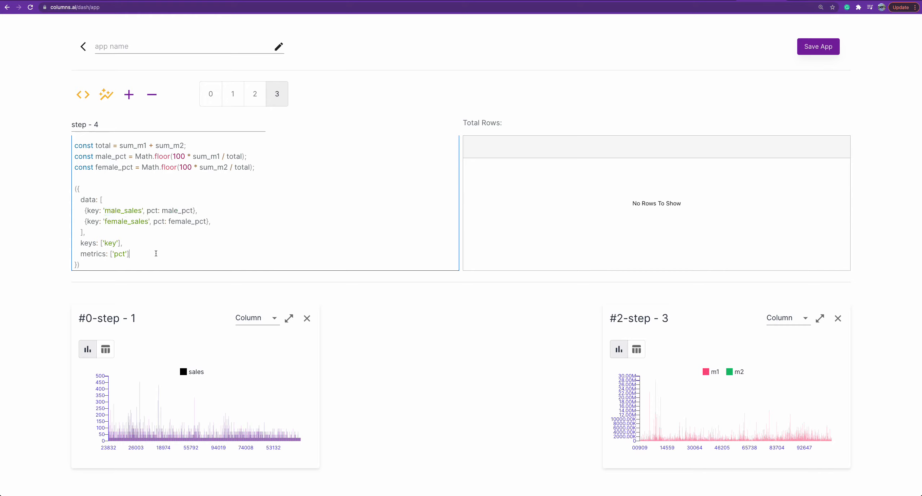
click(82, 94)
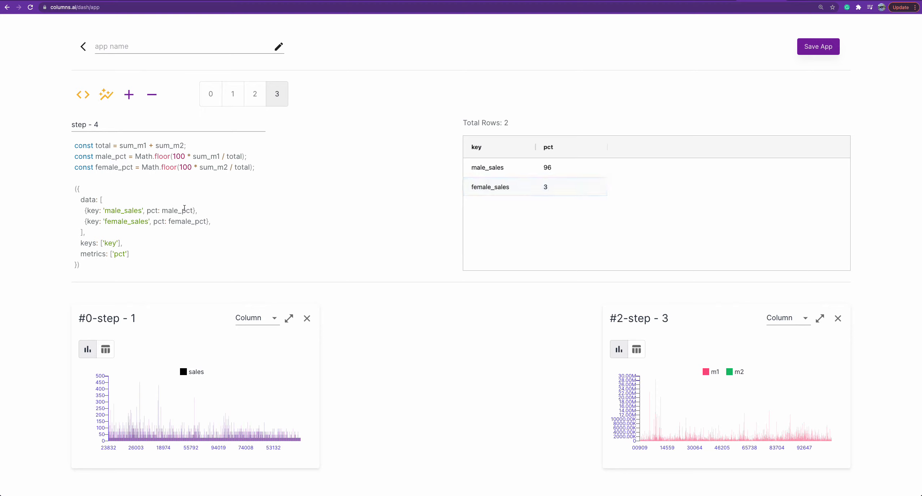
scroll(184, 208, up, 2)
double_click(168, 188)
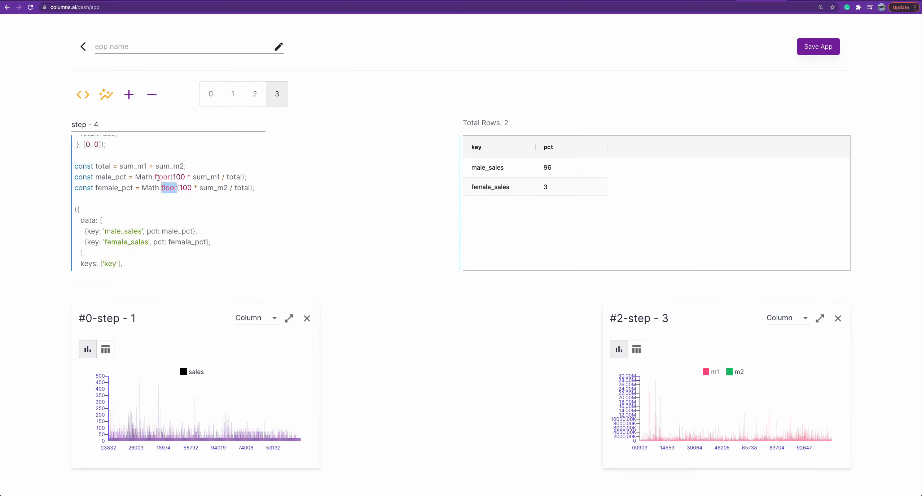
double_click(157, 177)
double_click(169, 188)
click(257, 185)
double_click(168, 188)
click(301, 204)
Graph the fourth step's percentages as a column chart card and inspect the male_sales bar.
scroll(215, 209, up, 3)
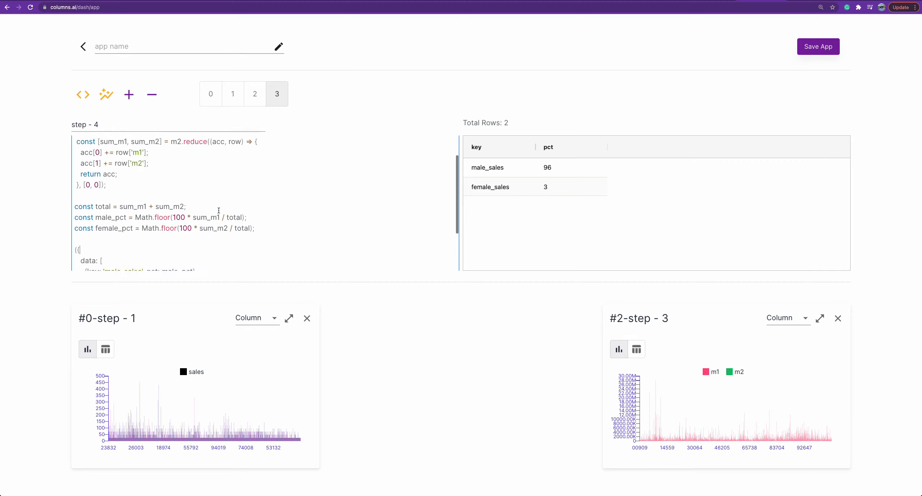
scroll(215, 209, up, 2)
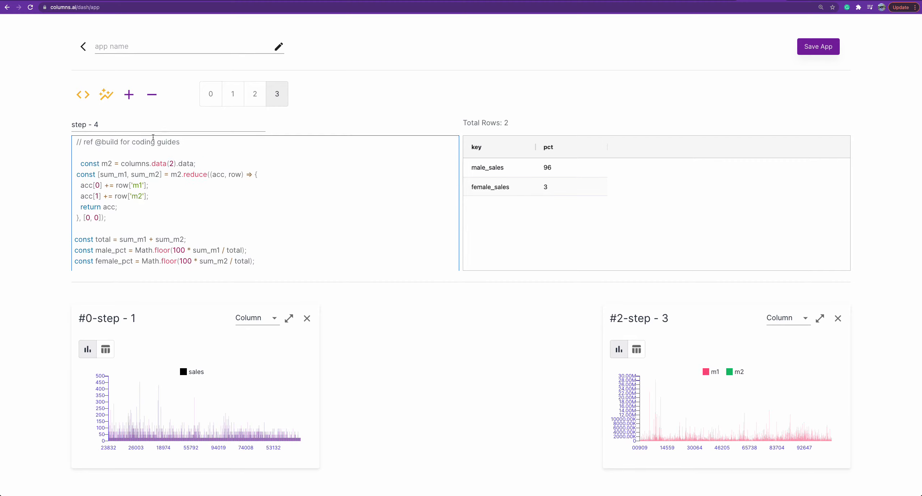
click(103, 93)
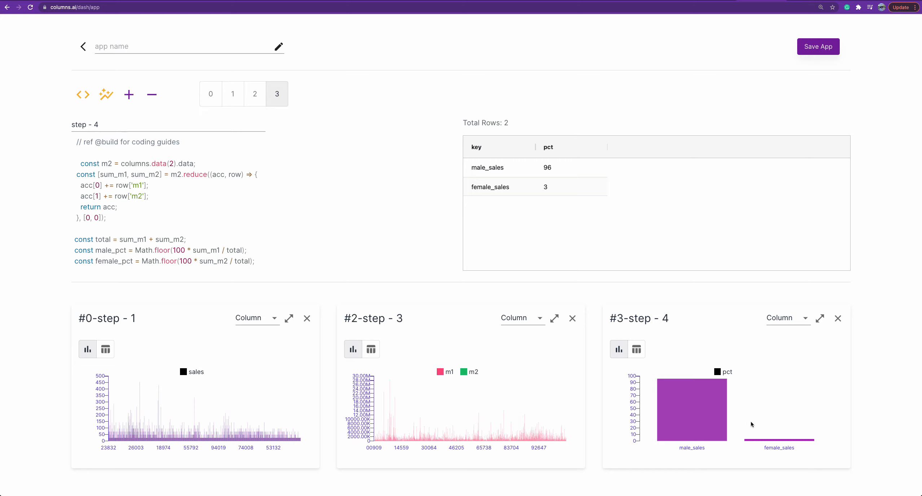
mouse_move(709, 386)
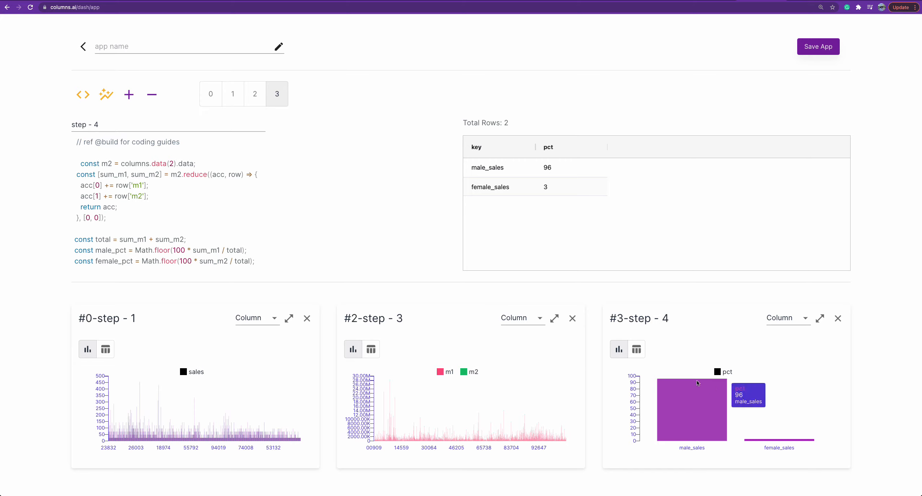
Name the app "demo app" and save it.
click(147, 46)
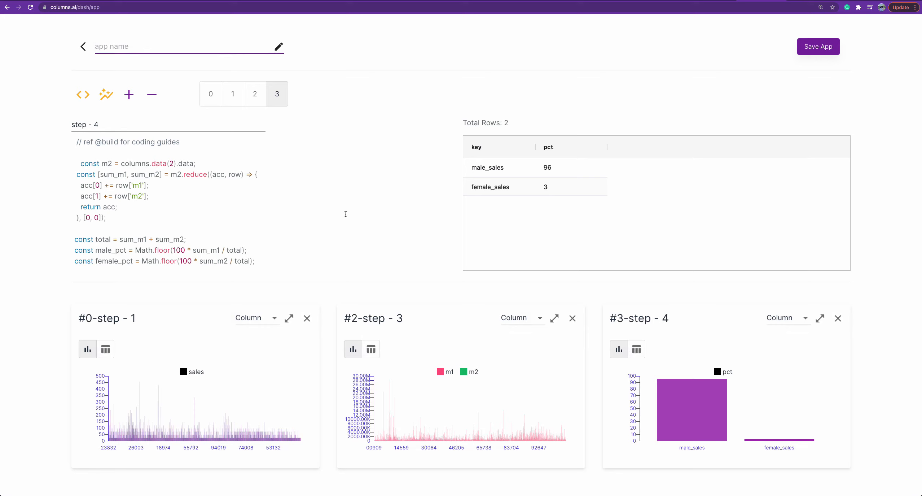
text(dmeo-app)
key(BackSpace)
key(BackSpace)
key(BackSpace)
key(BackSpace)
key(BackSpace)
key(BackSpace)
text(em oo app)
click(819, 51)
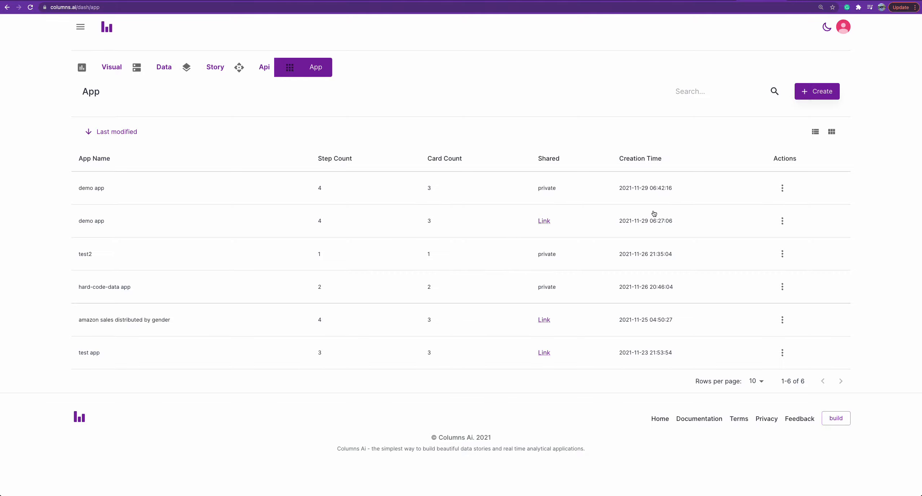
View the newly saved demo app's charts, compare them with the older shared demo app, and return to the app list.
click(430, 189)
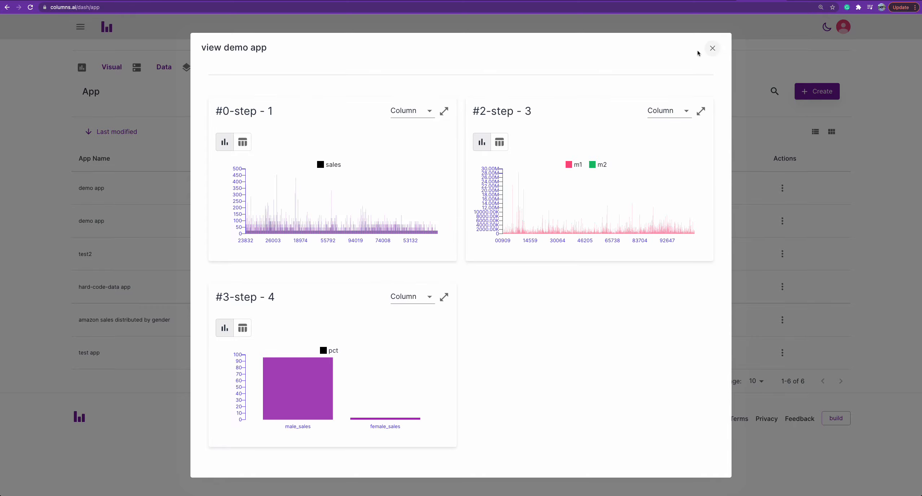
click(712, 48)
click(375, 220)
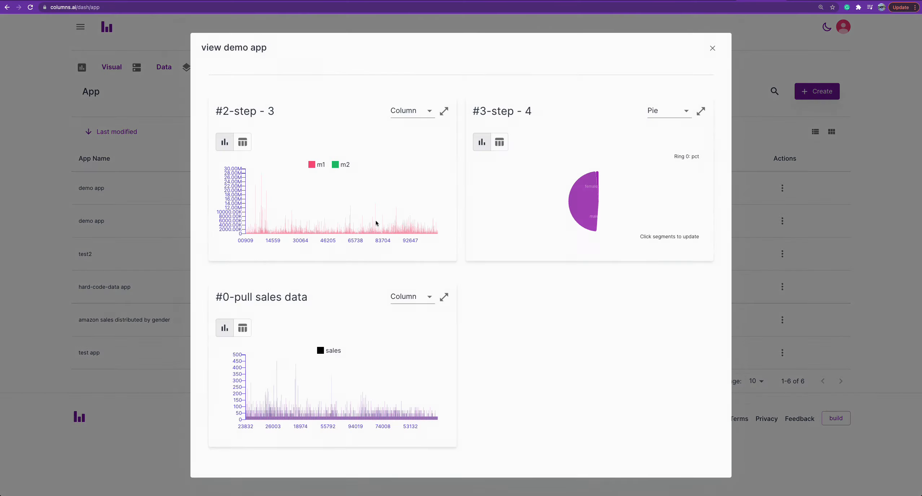
click(712, 49)
click(350, 186)
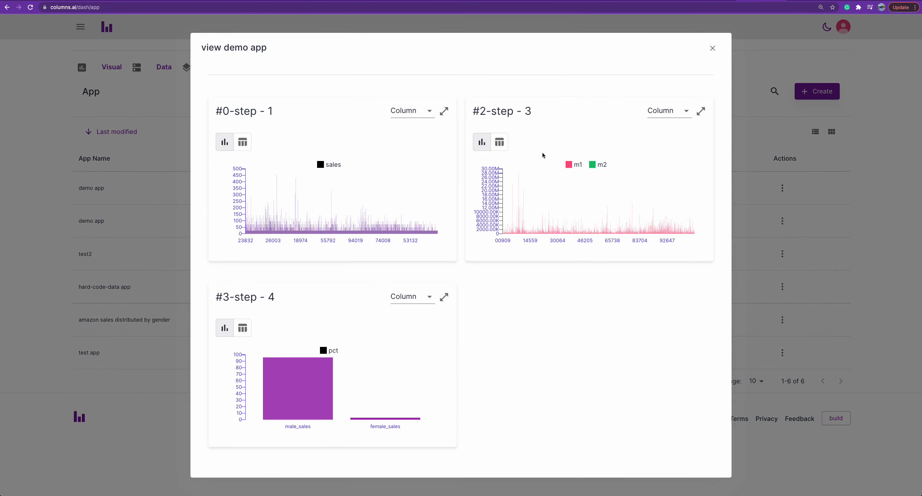
click(713, 48)
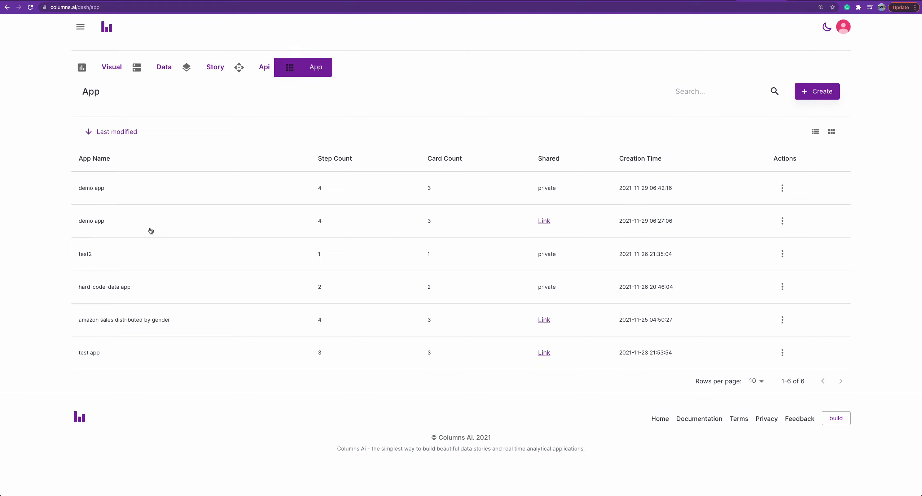
Share the newest private demo app so that everyone can view it, and close the sharing settings.
click(782, 189)
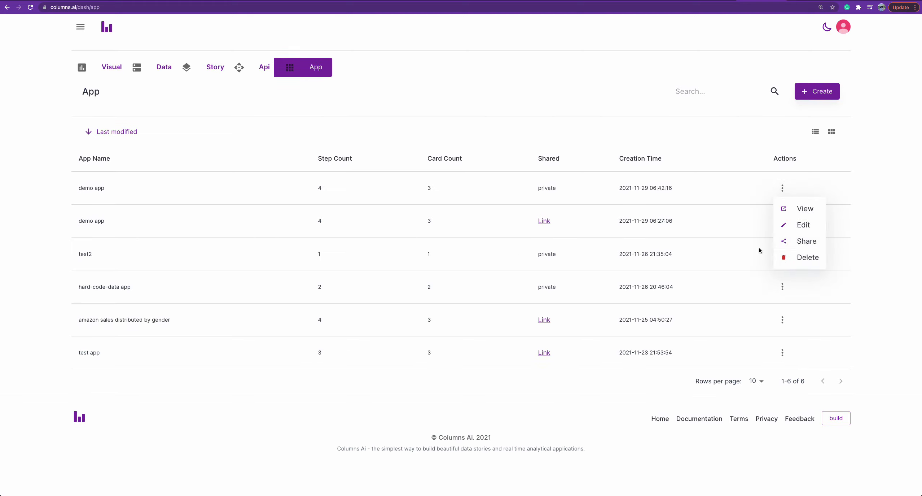
click(801, 242)
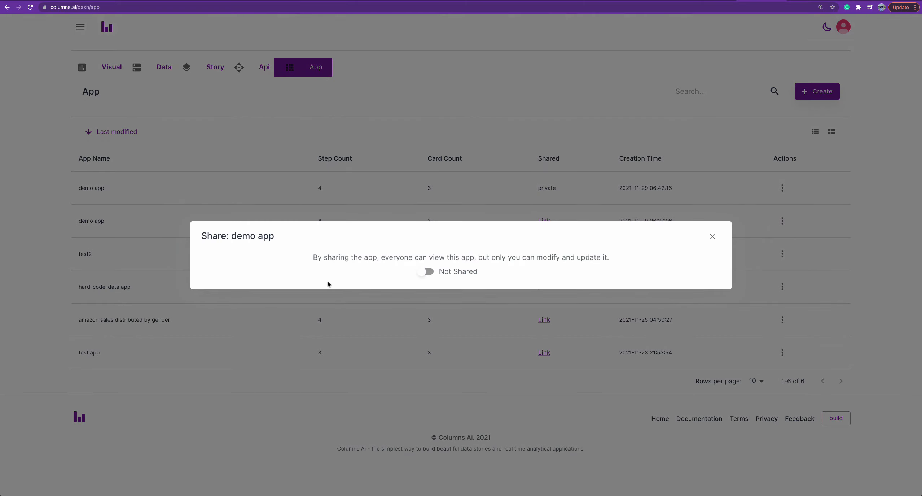
click(422, 271)
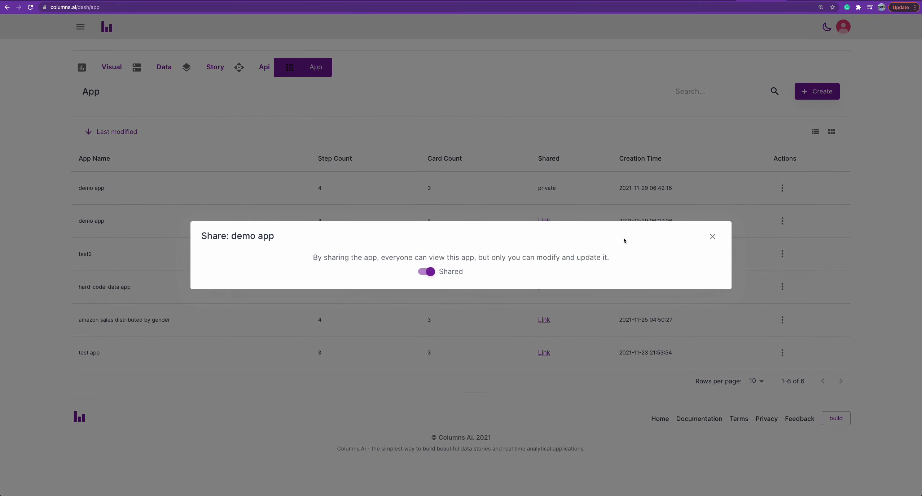
click(712, 236)
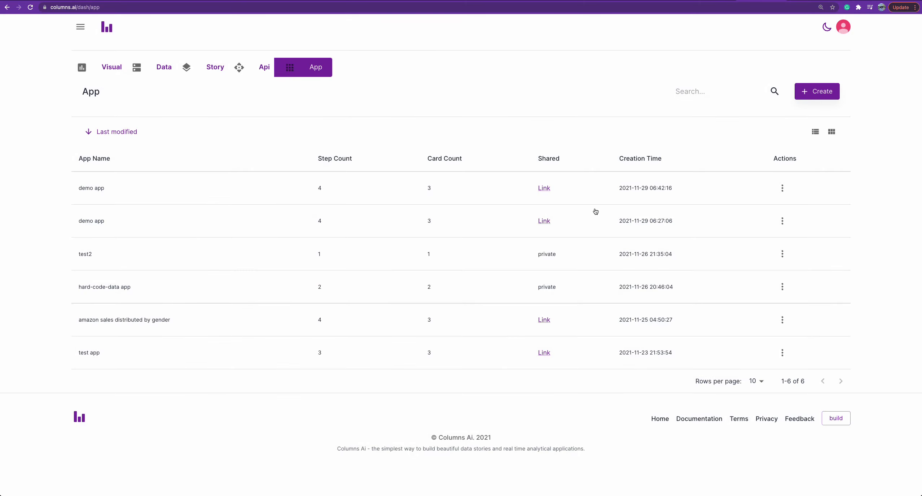
Open the newest demo app's shared link and select its web address to check the public view page.
click(543, 188)
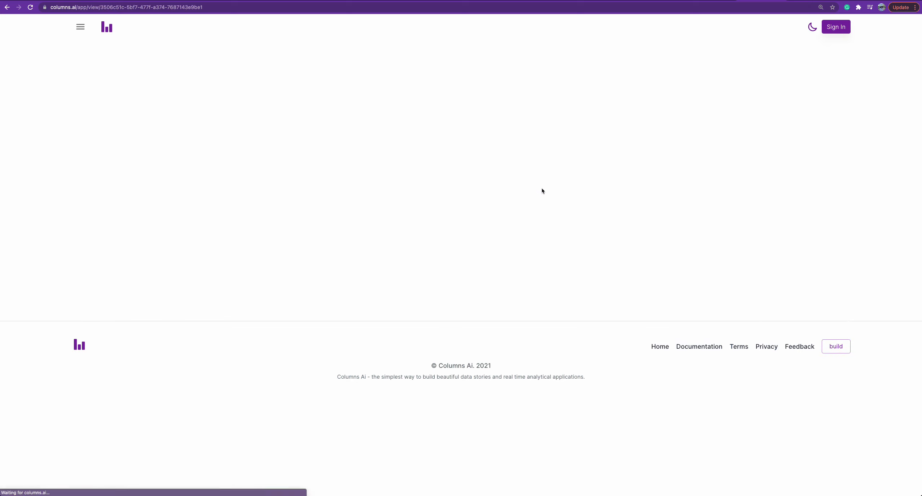
click(187, 8)
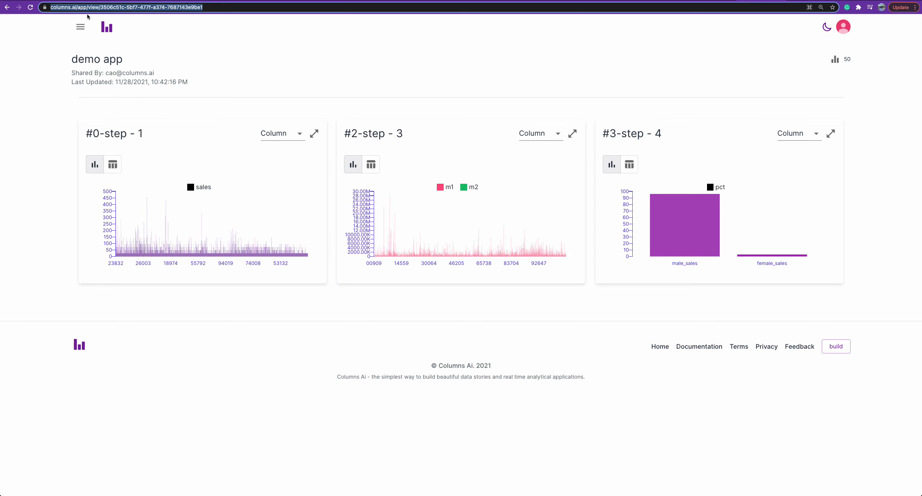
click(656, 55)
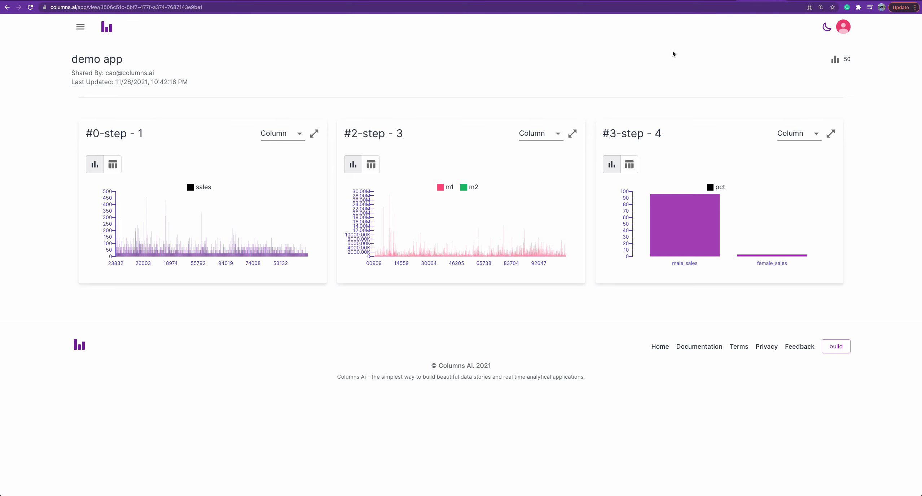